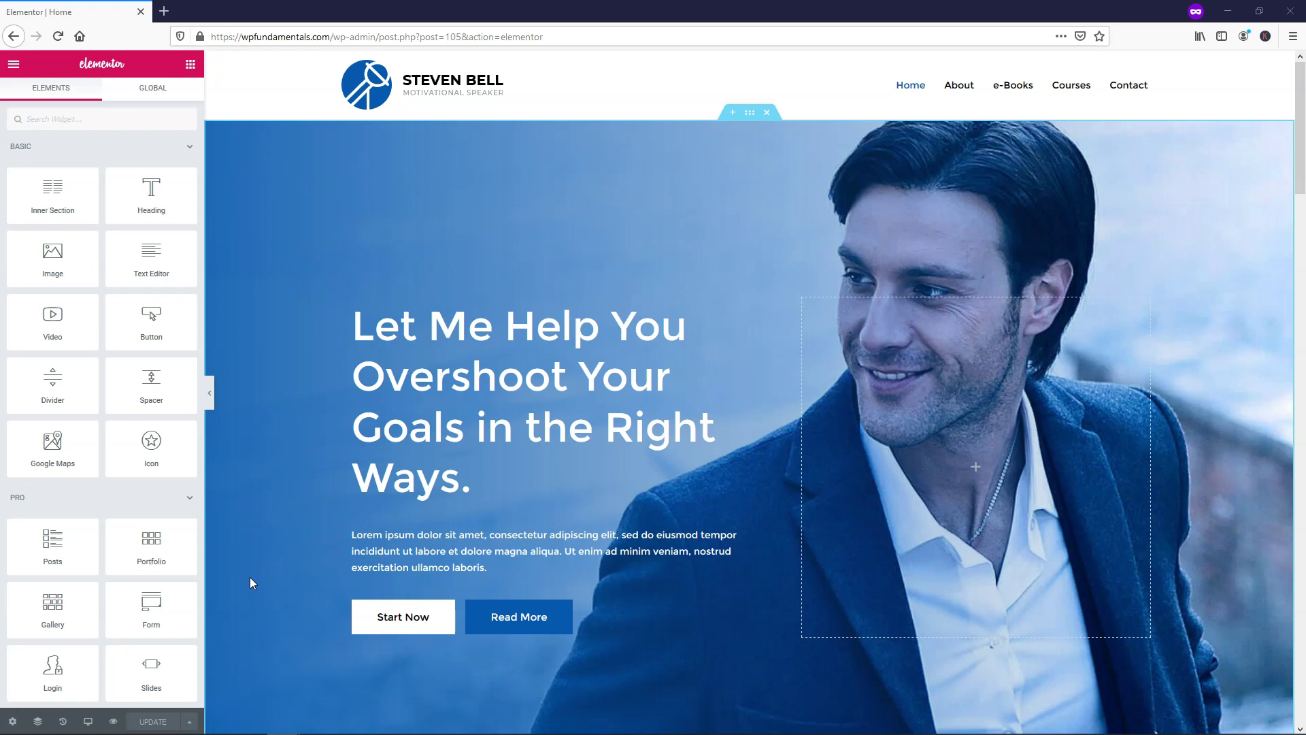
Add a one-column section above the call-to-action banner and open its widget list.
scroll(249, 537, down, 20)
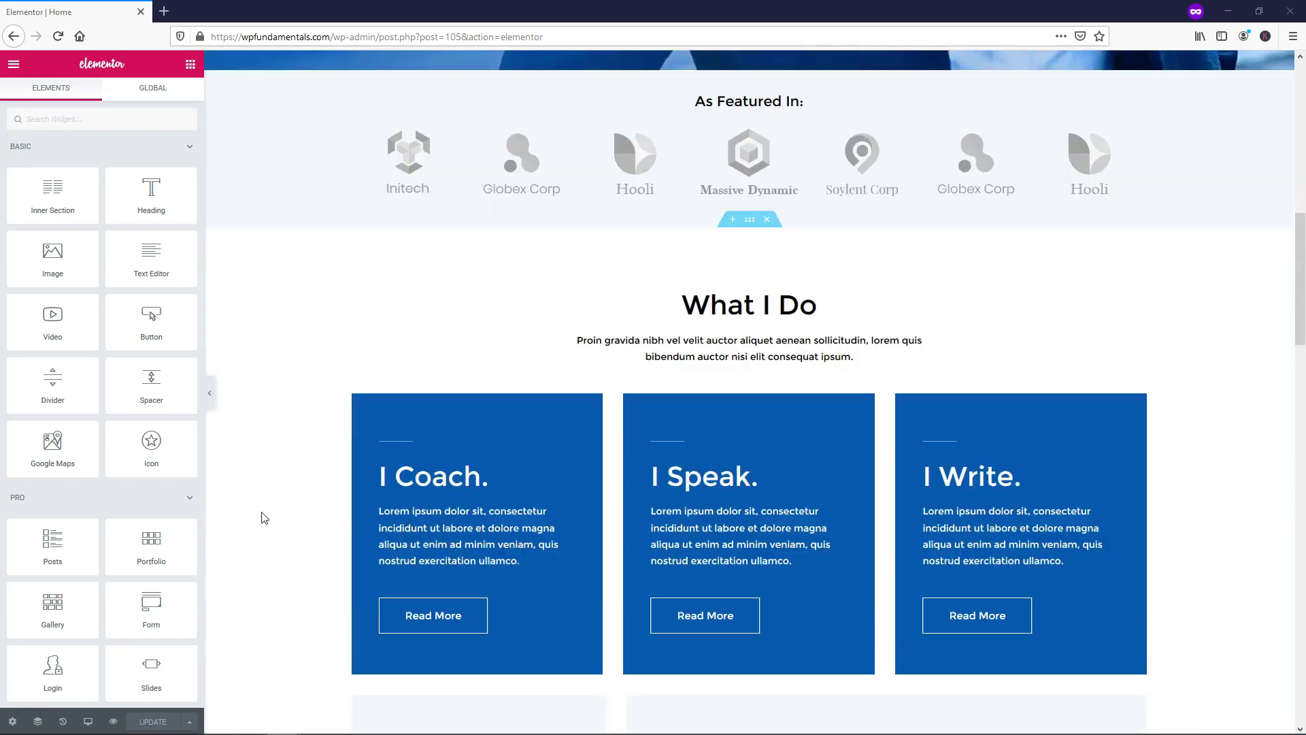
scroll(269, 509, down, 10)
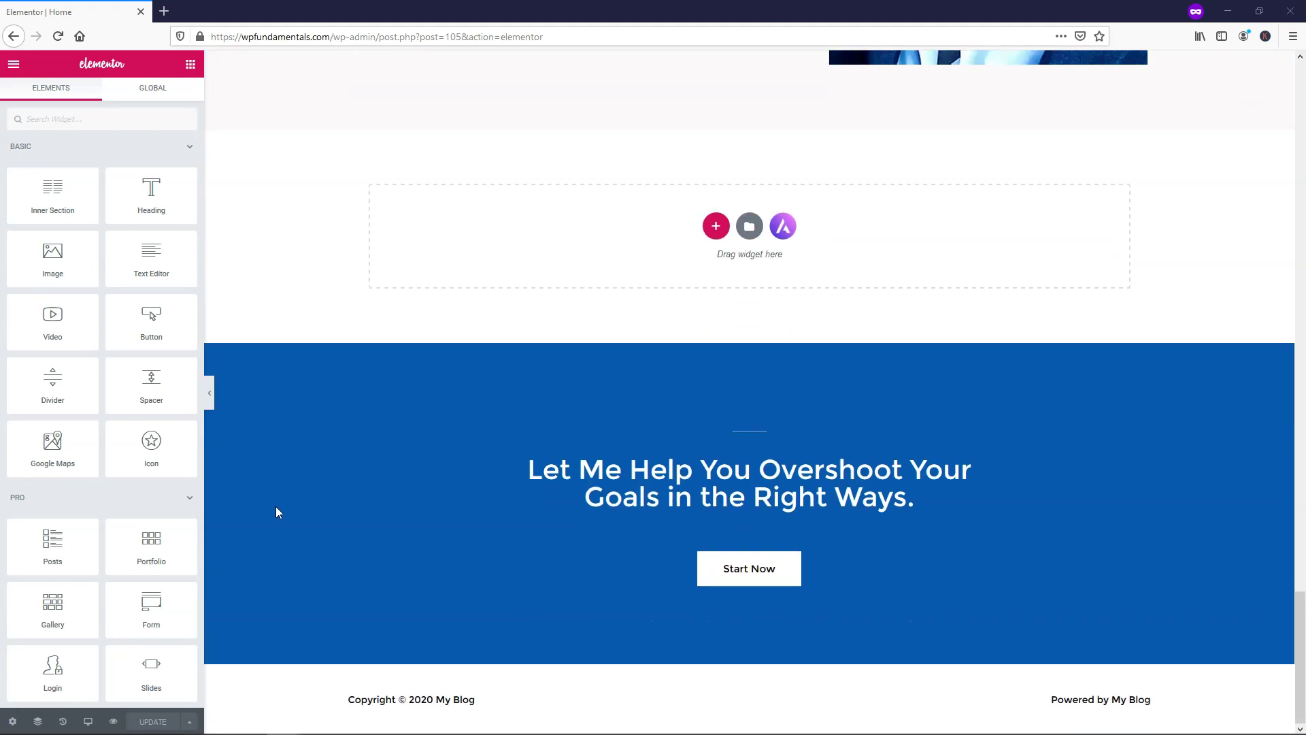
click(715, 226)
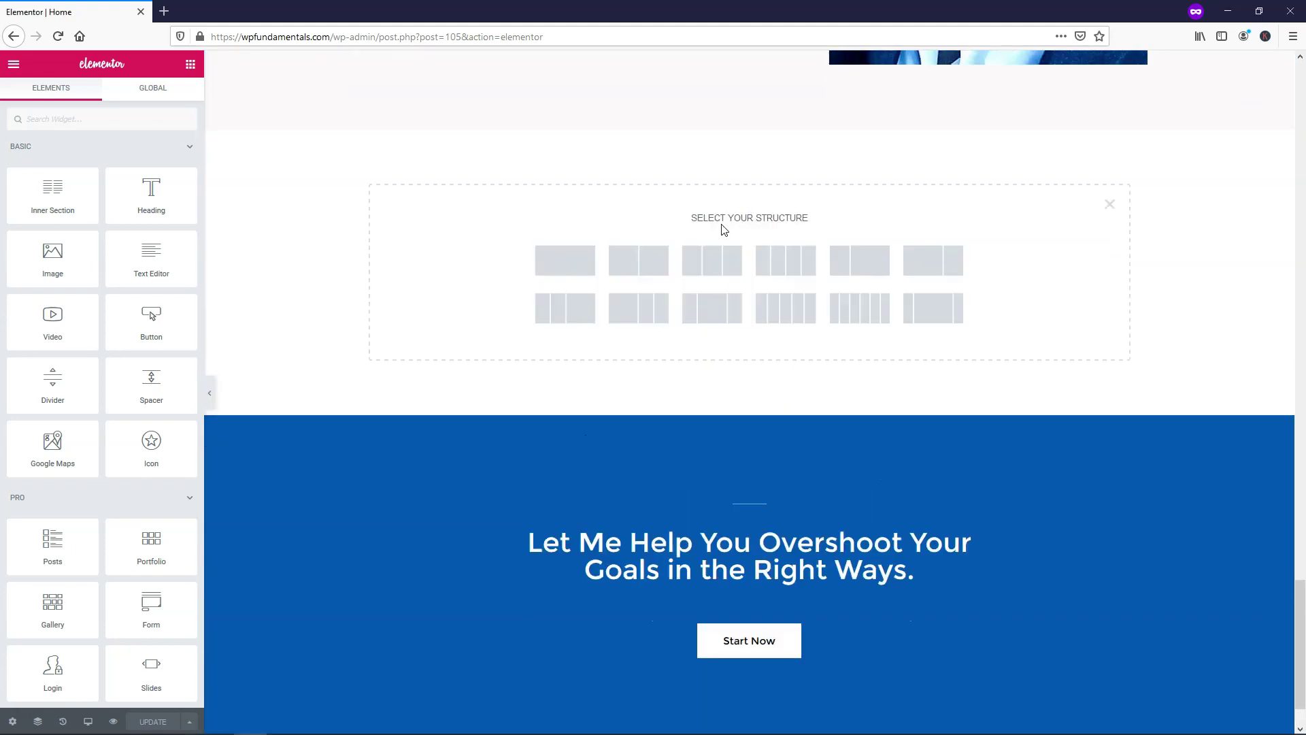
click(559, 264)
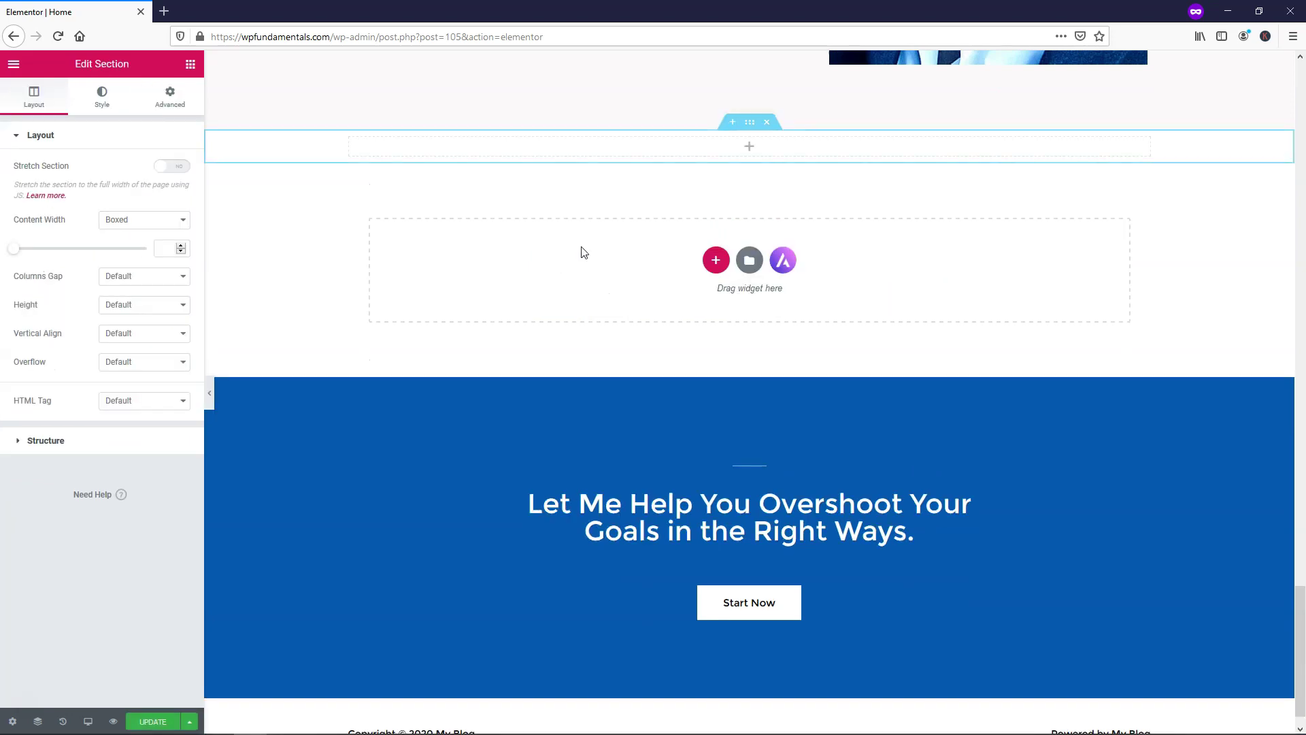
click(751, 151)
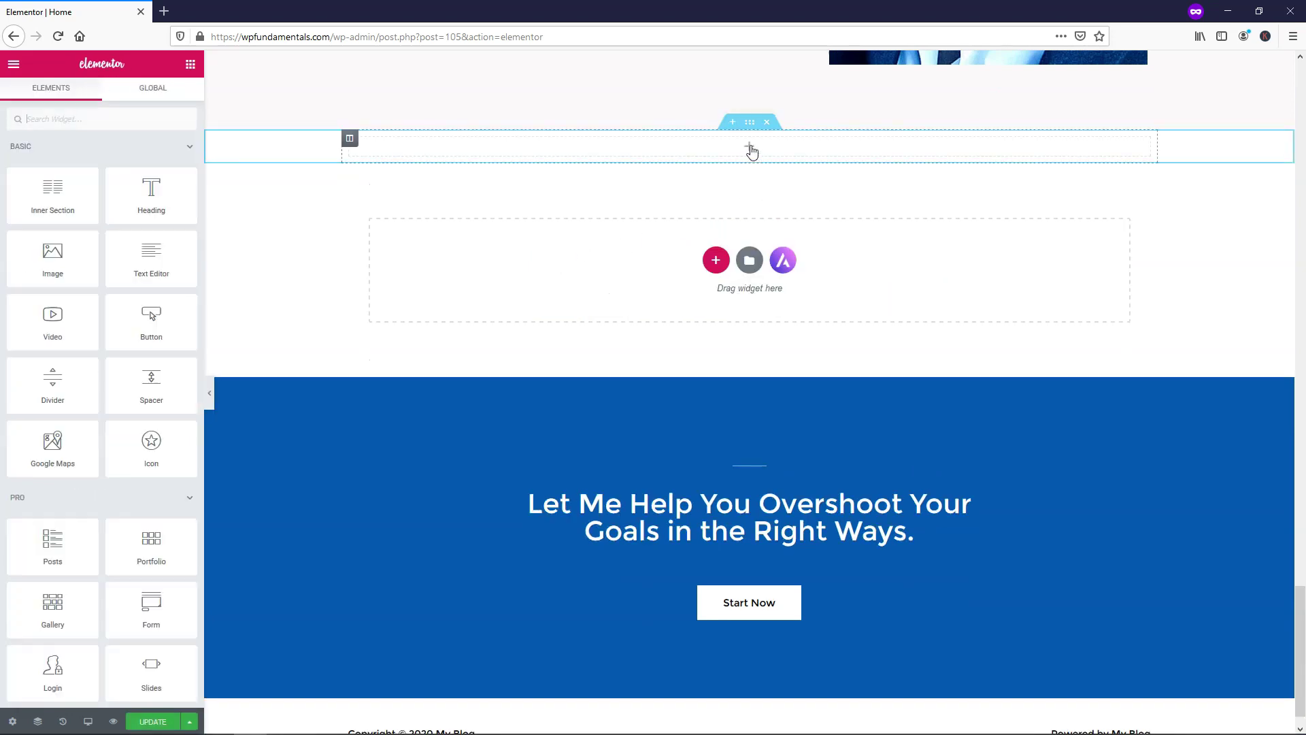
scroll(122, 299, down, 1)
scroll(123, 299, down, 4)
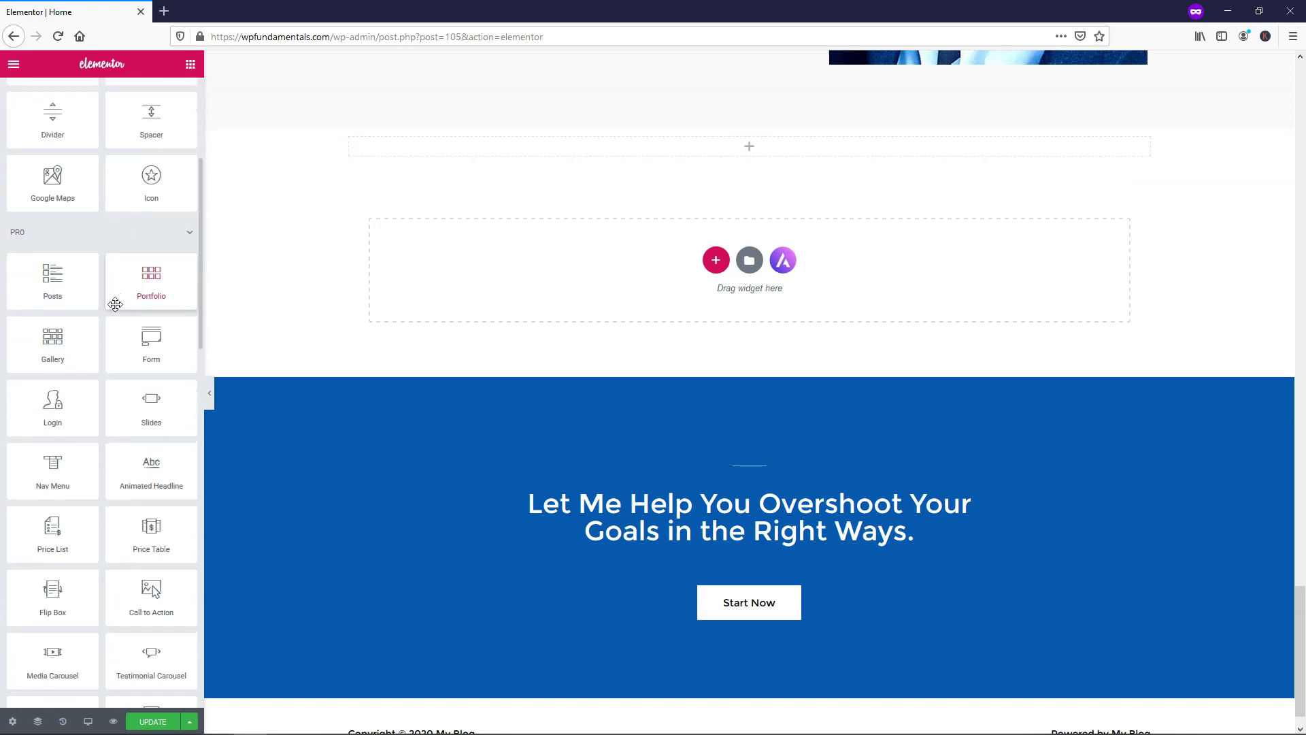
scroll(115, 305, down, 3)
Drop the Pro Share Buttons widget into the new empty column.
drag(151, 584, 769, 161)
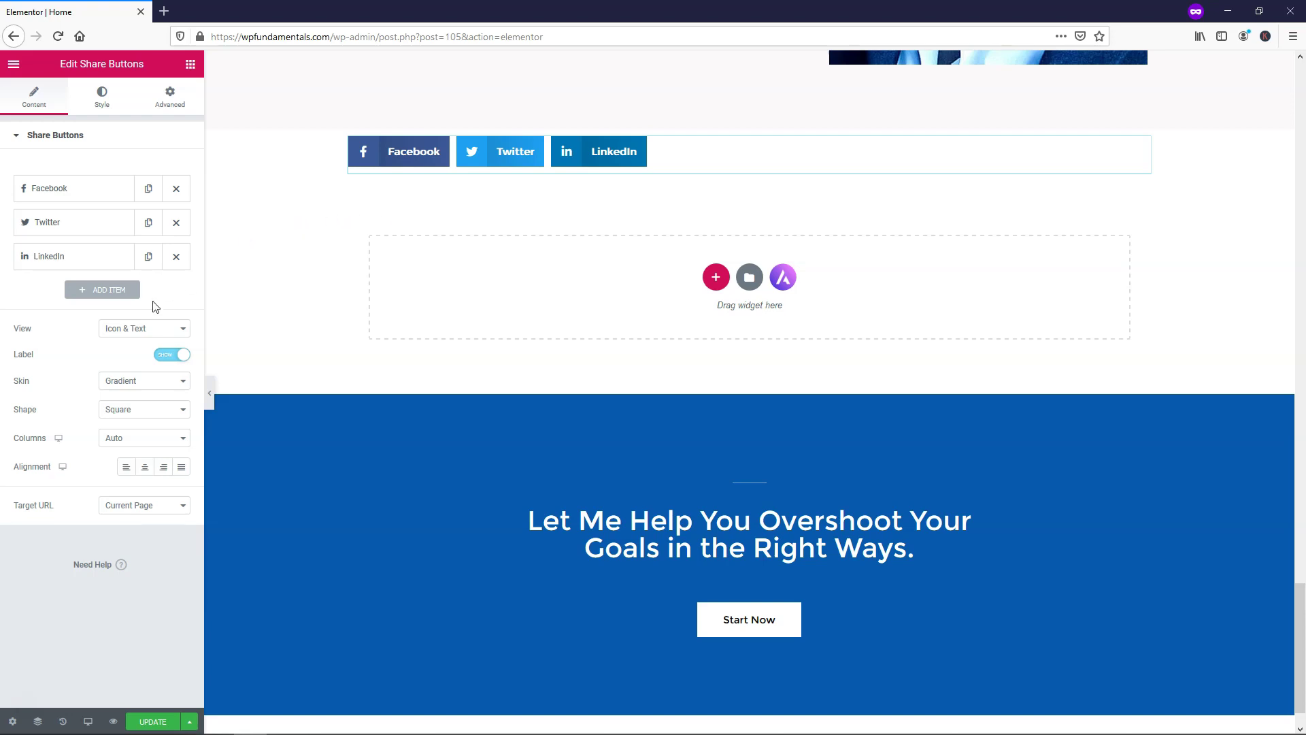
Add two more share buttons, setting the fourth to Email and the fifth to WhatsApp.
click(106, 290)
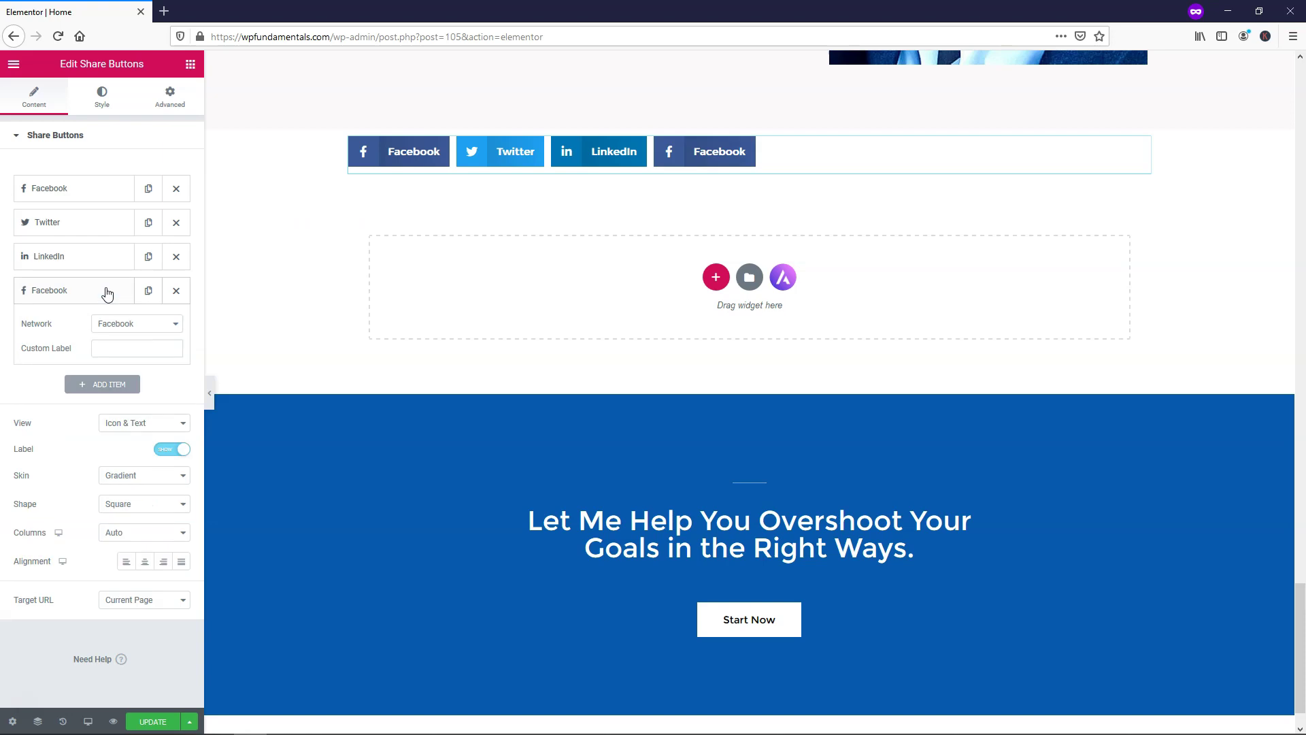
click(117, 327)
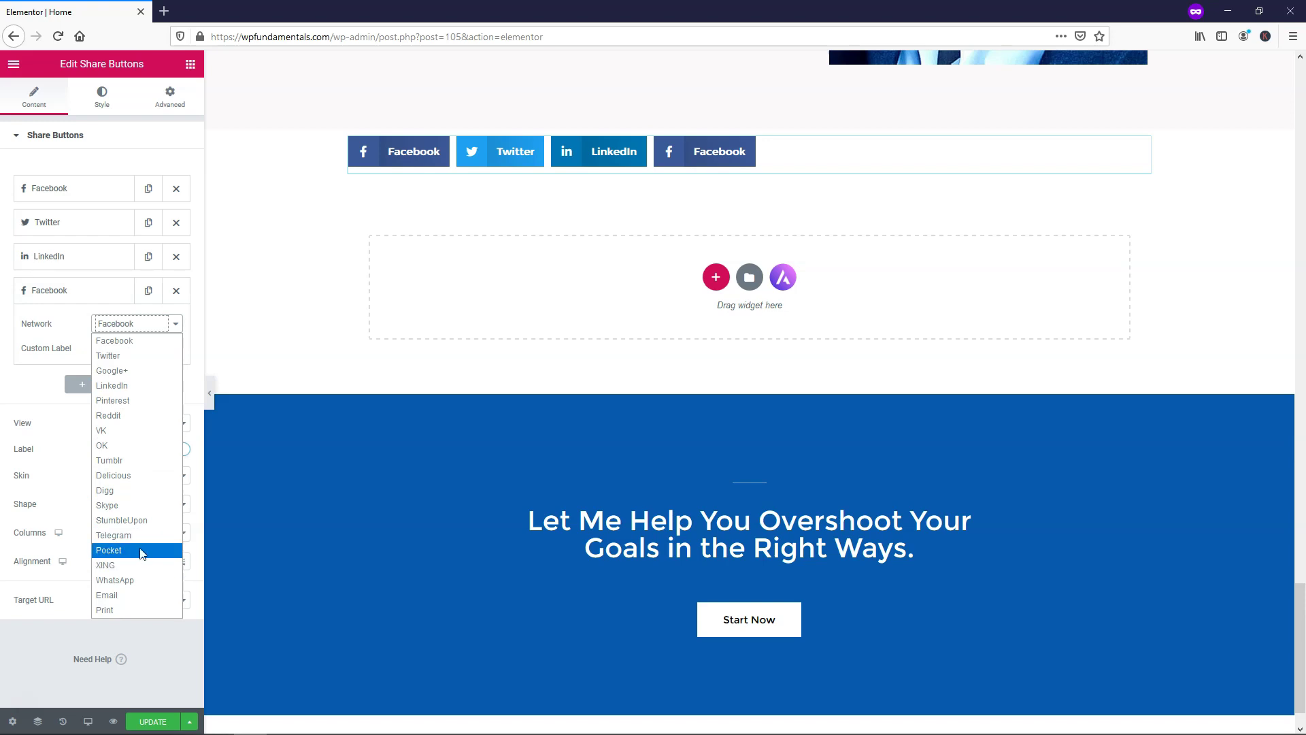
click(136, 594)
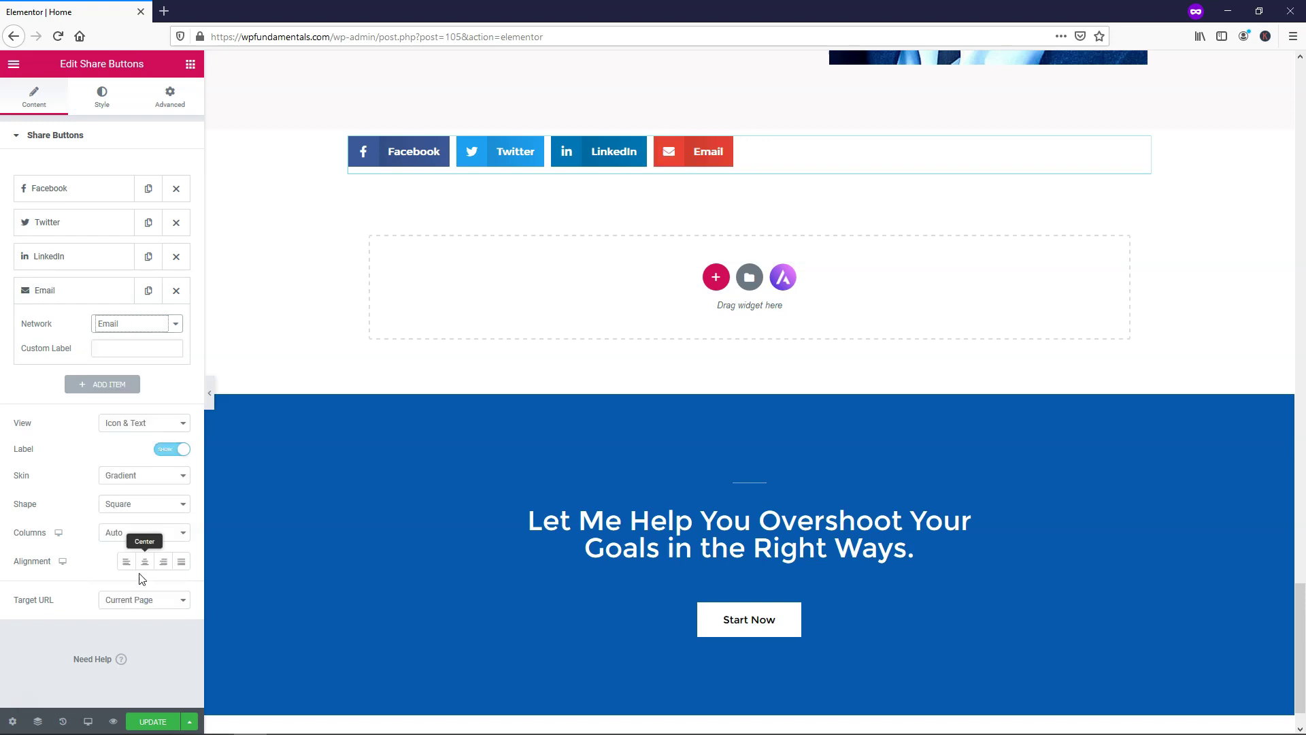
click(101, 384)
click(131, 358)
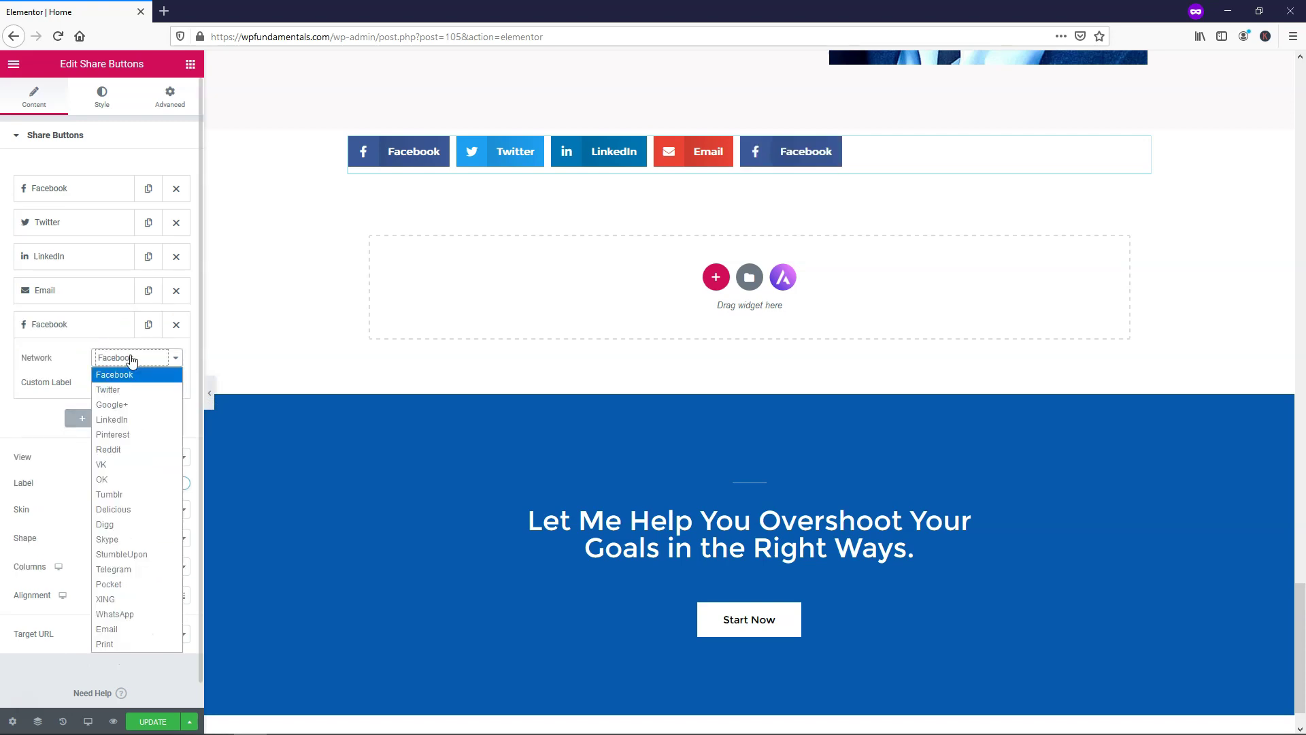
click(148, 614)
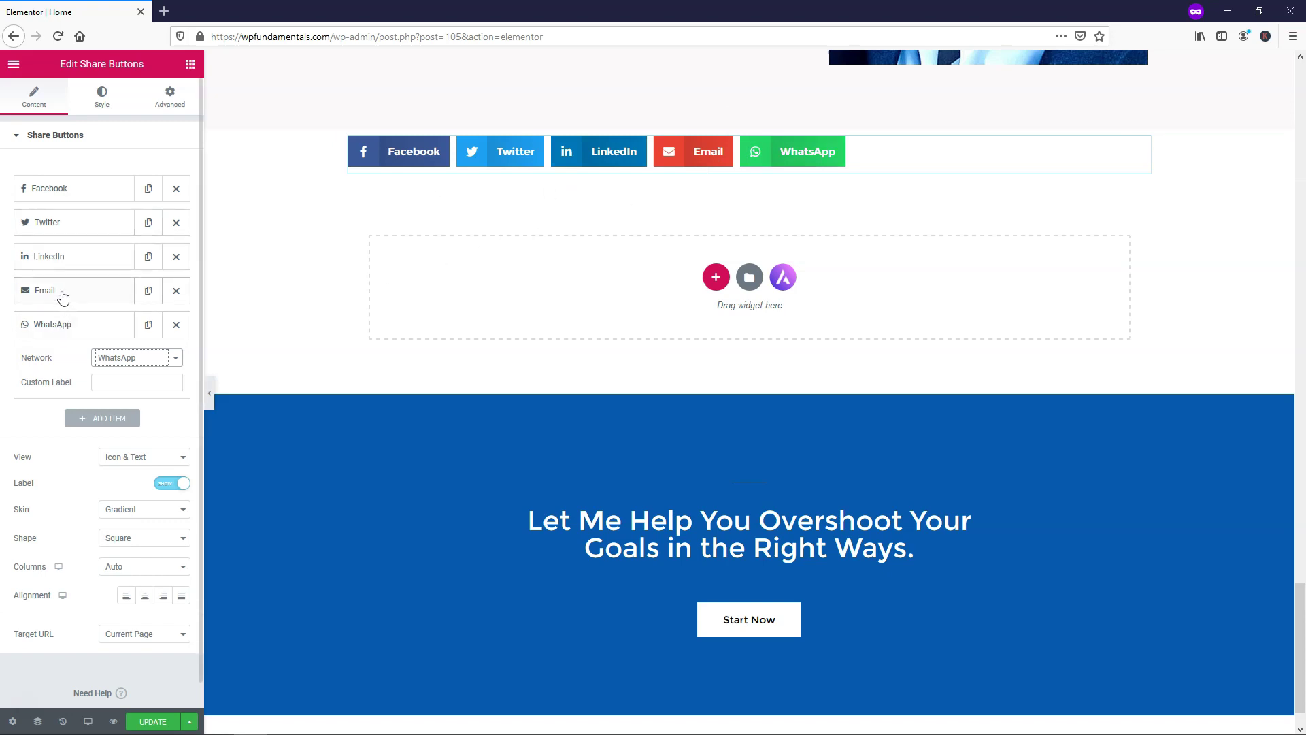
Move WhatsApp to the top of the list and delete the LinkedIn item.
drag(66, 327, 61, 189)
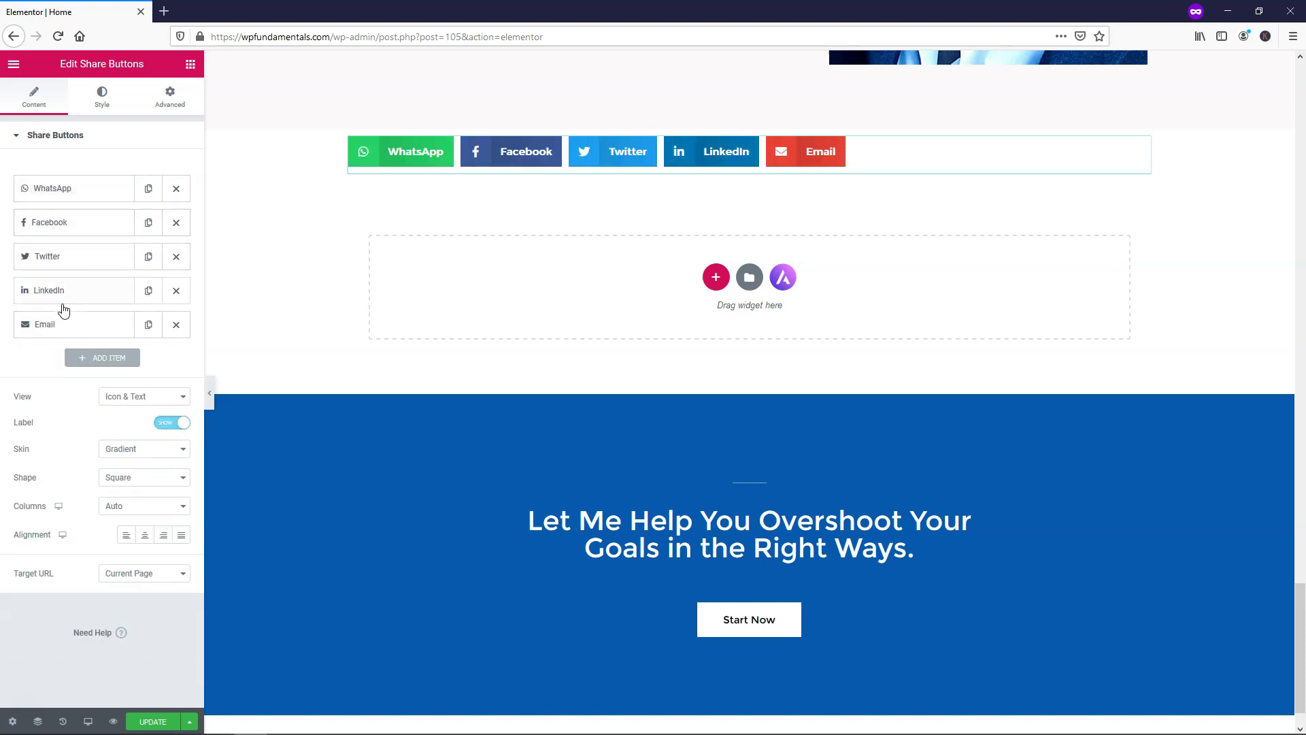
click(176, 291)
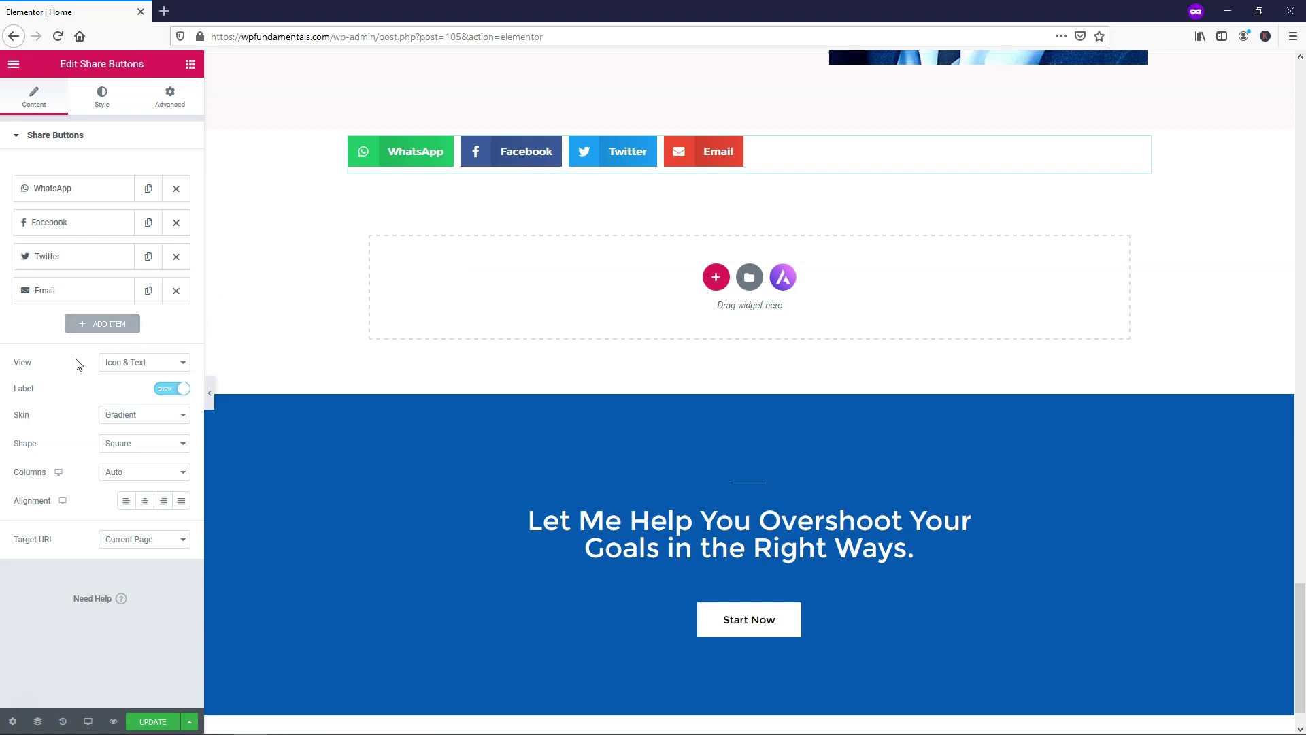
click(162, 369)
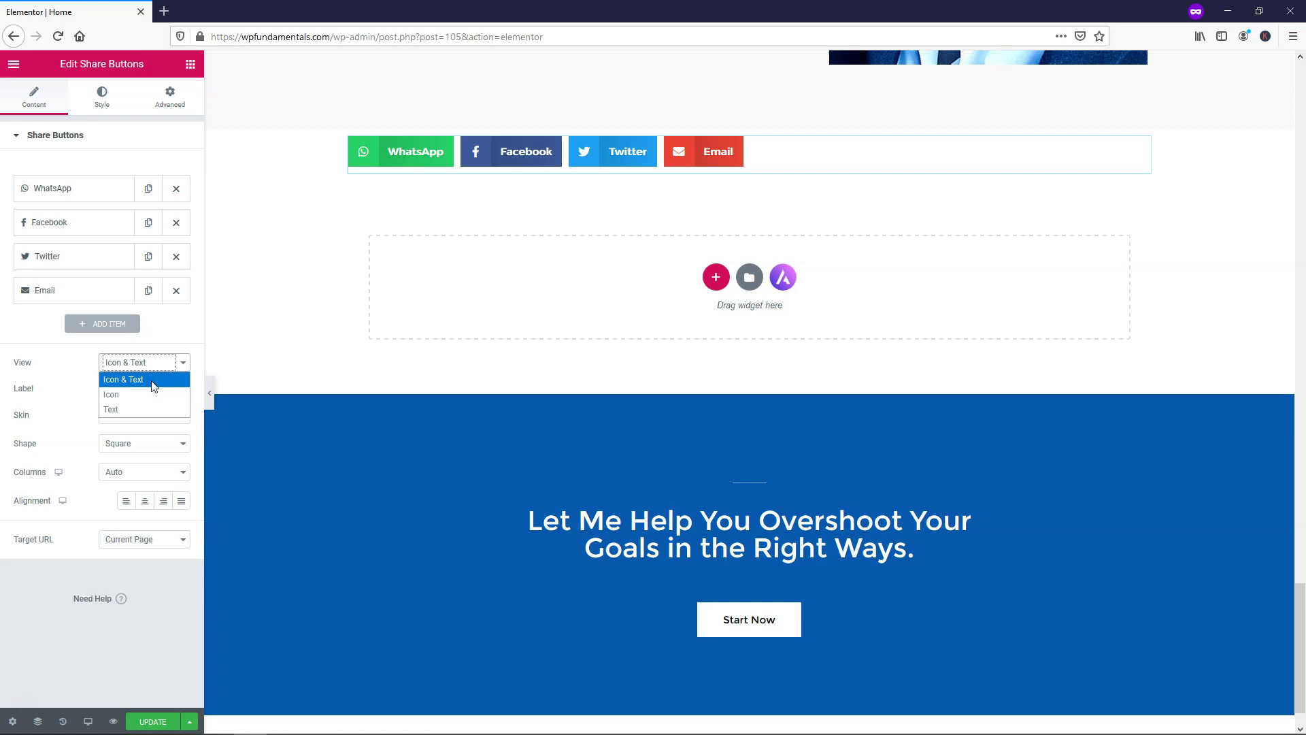
click(152, 394)
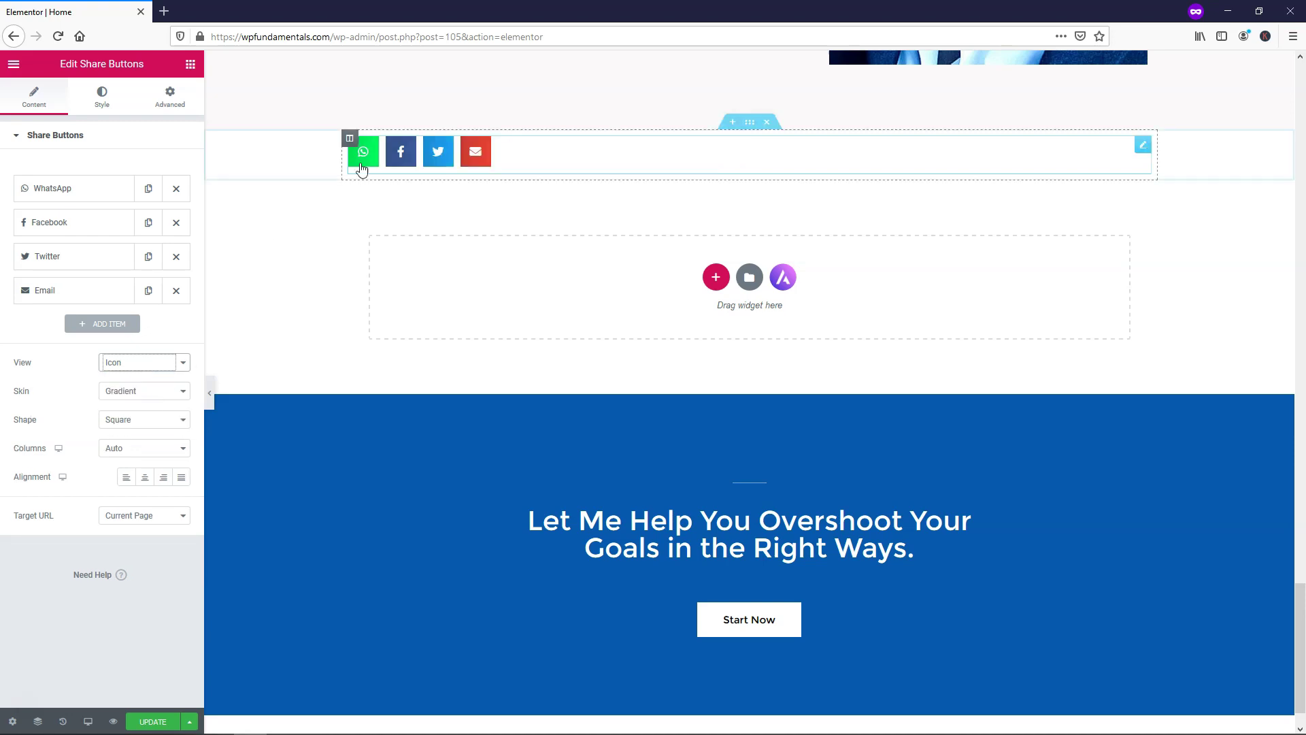
click(155, 366)
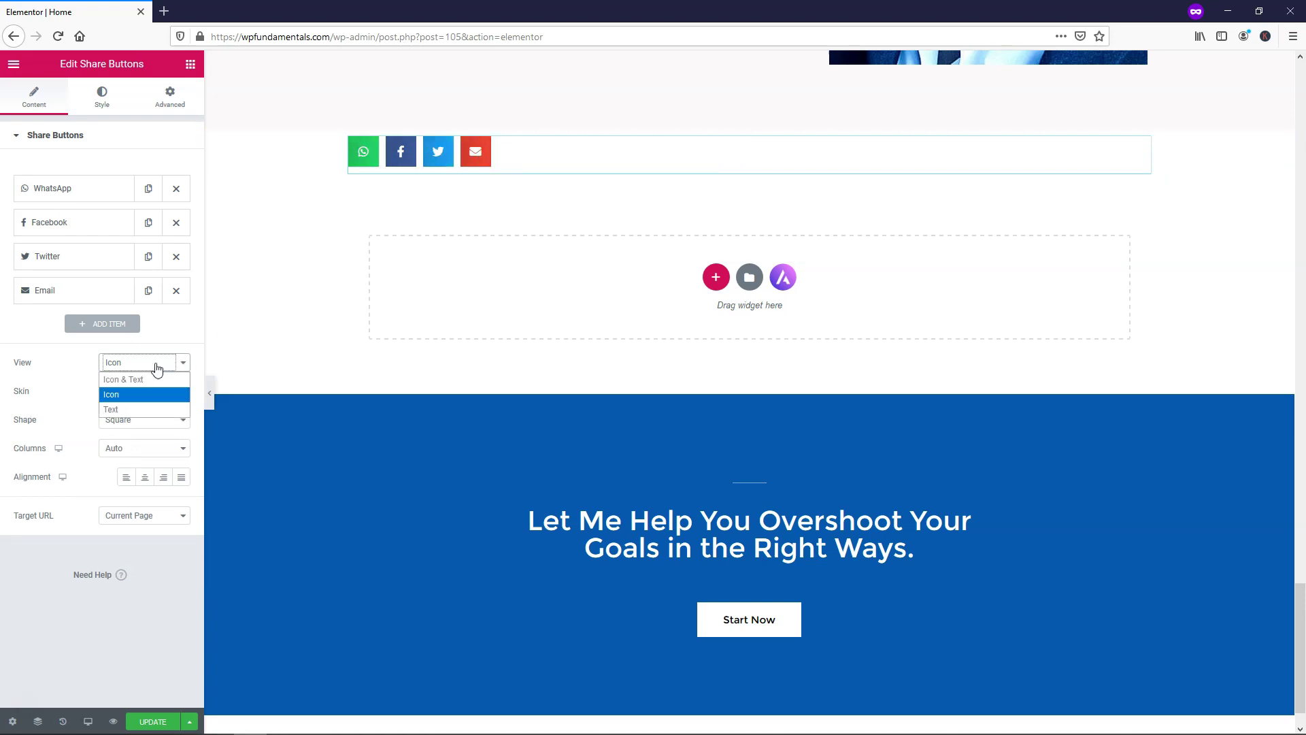
click(143, 409)
click(141, 365)
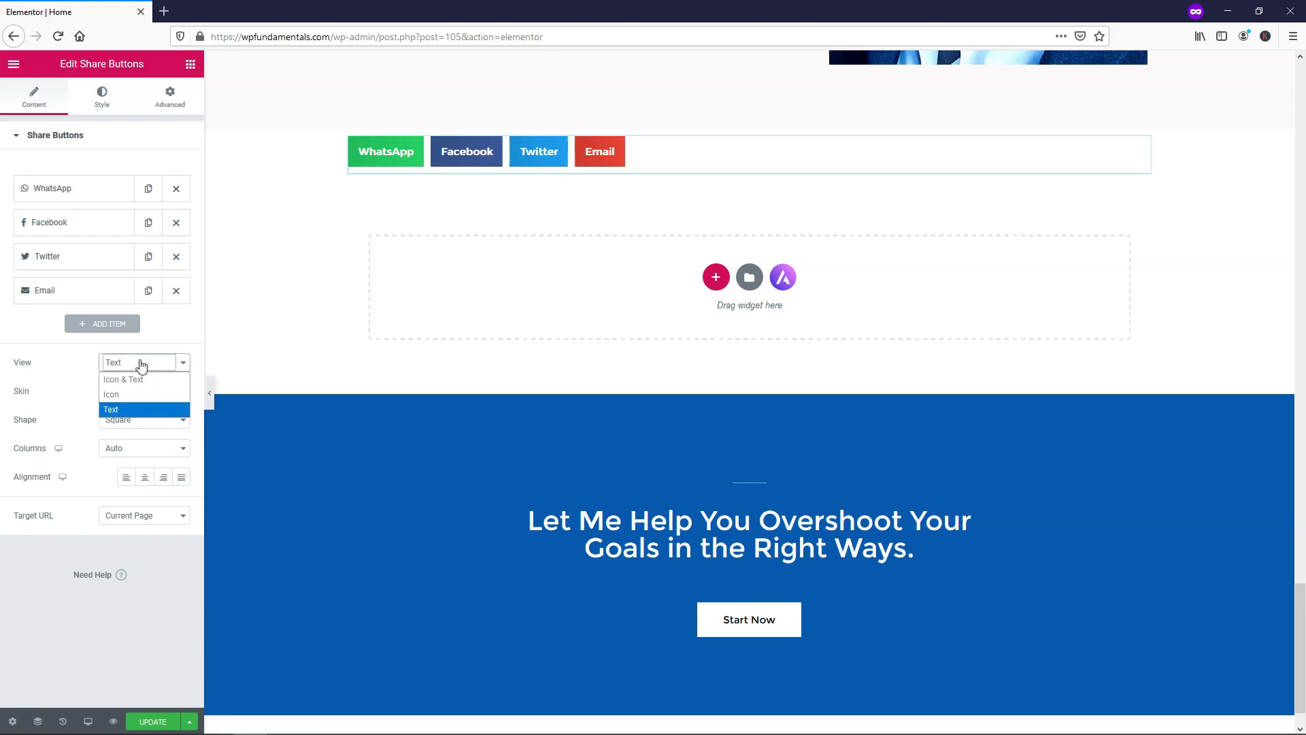
click(133, 379)
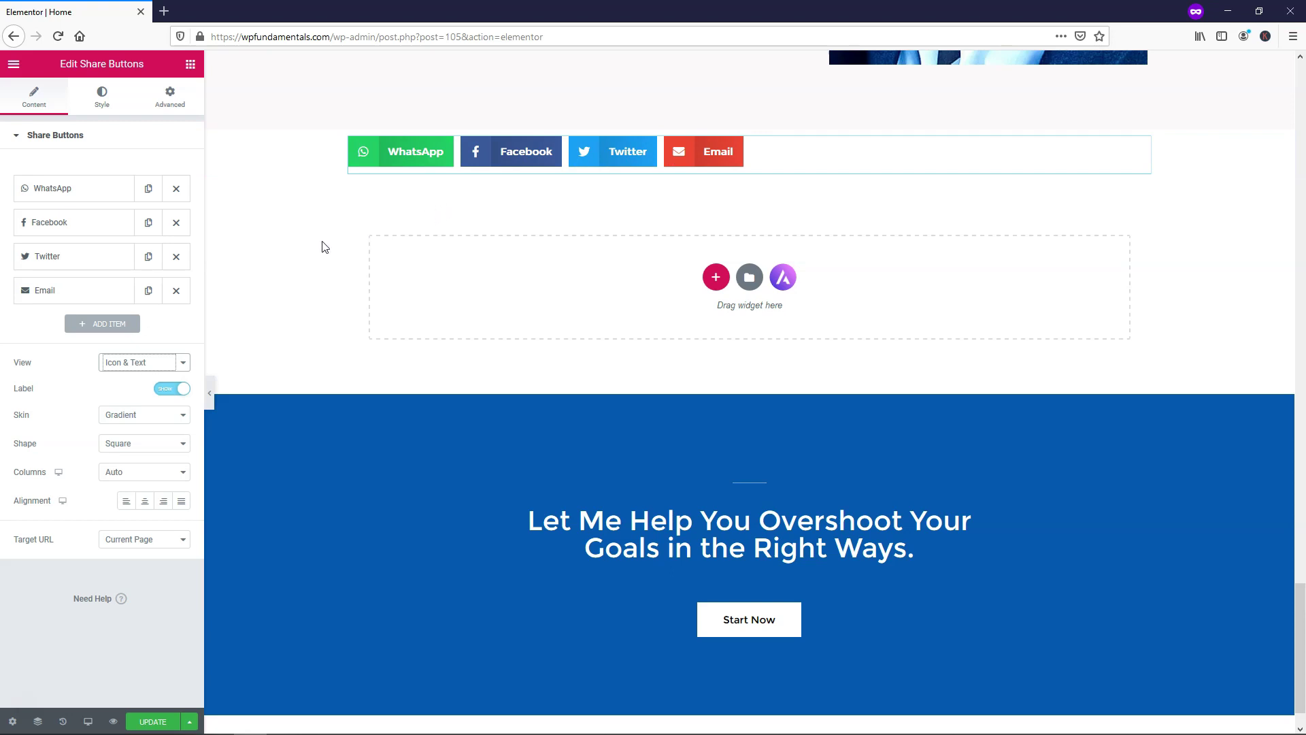
click(156, 415)
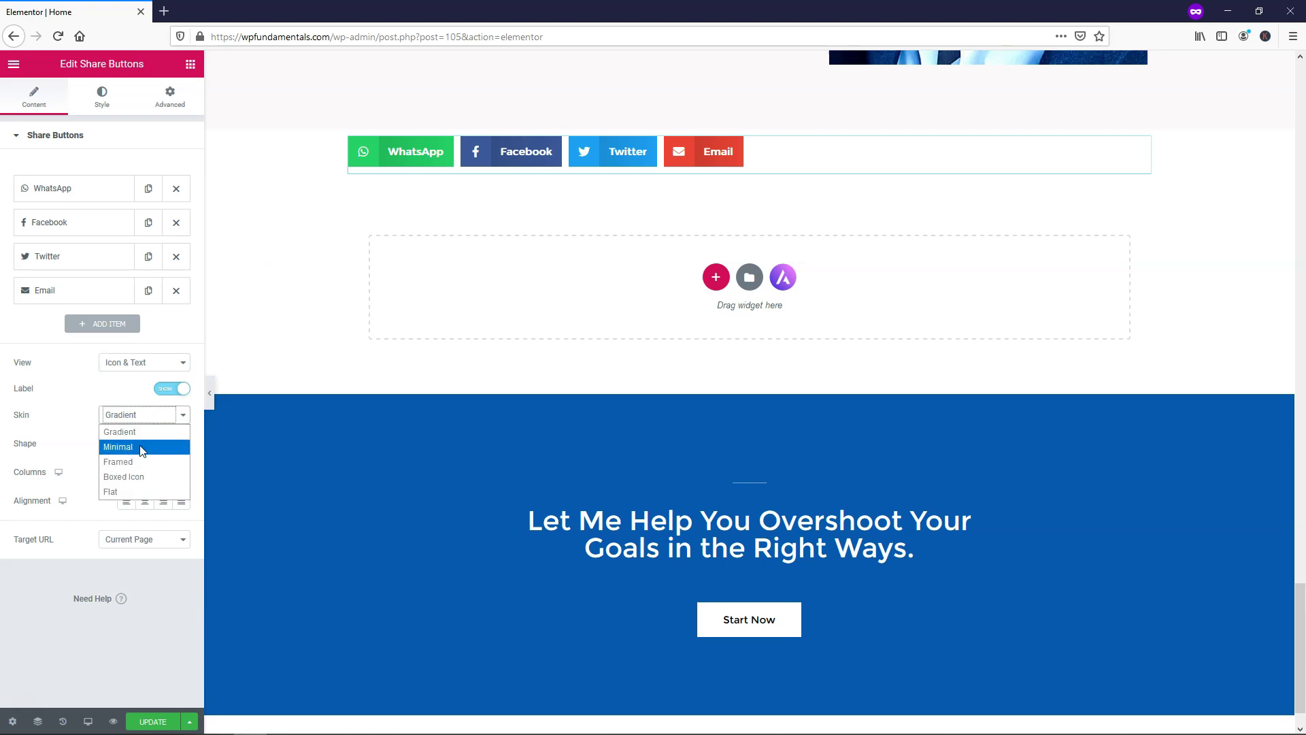
click(141, 447)
click(139, 416)
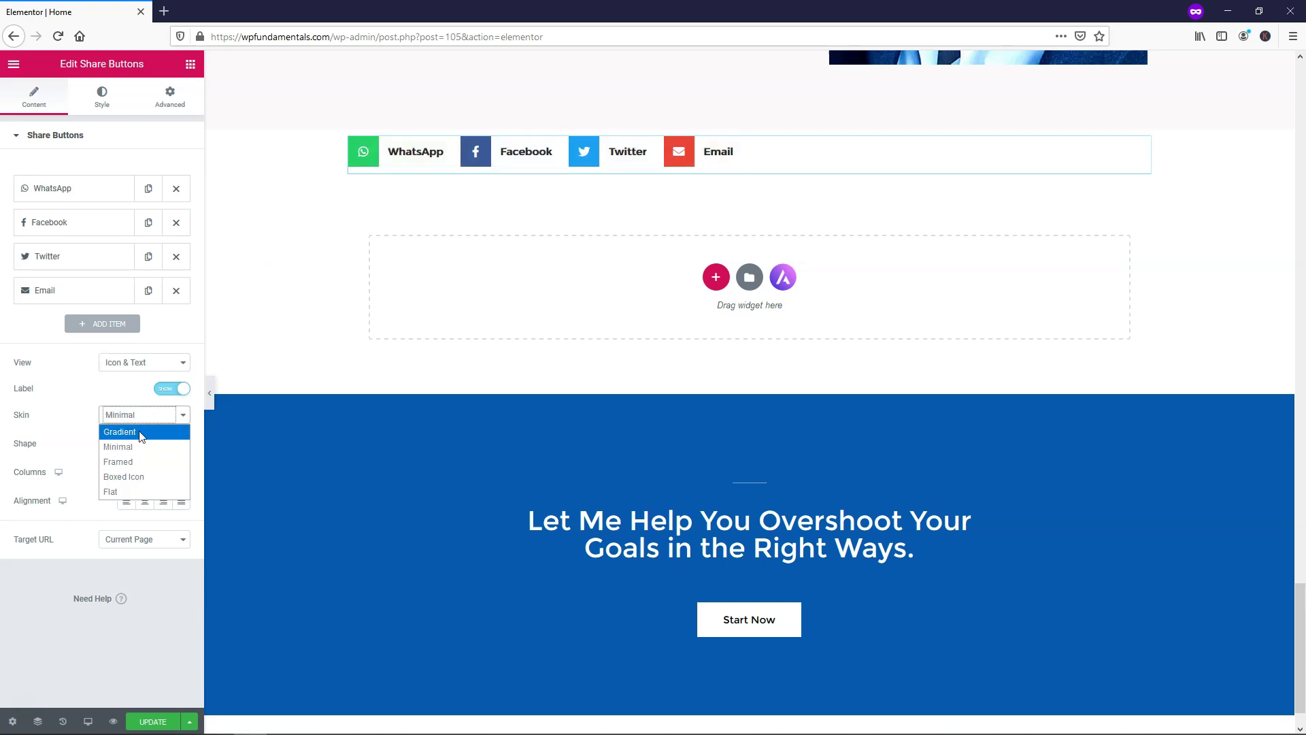
click(141, 463)
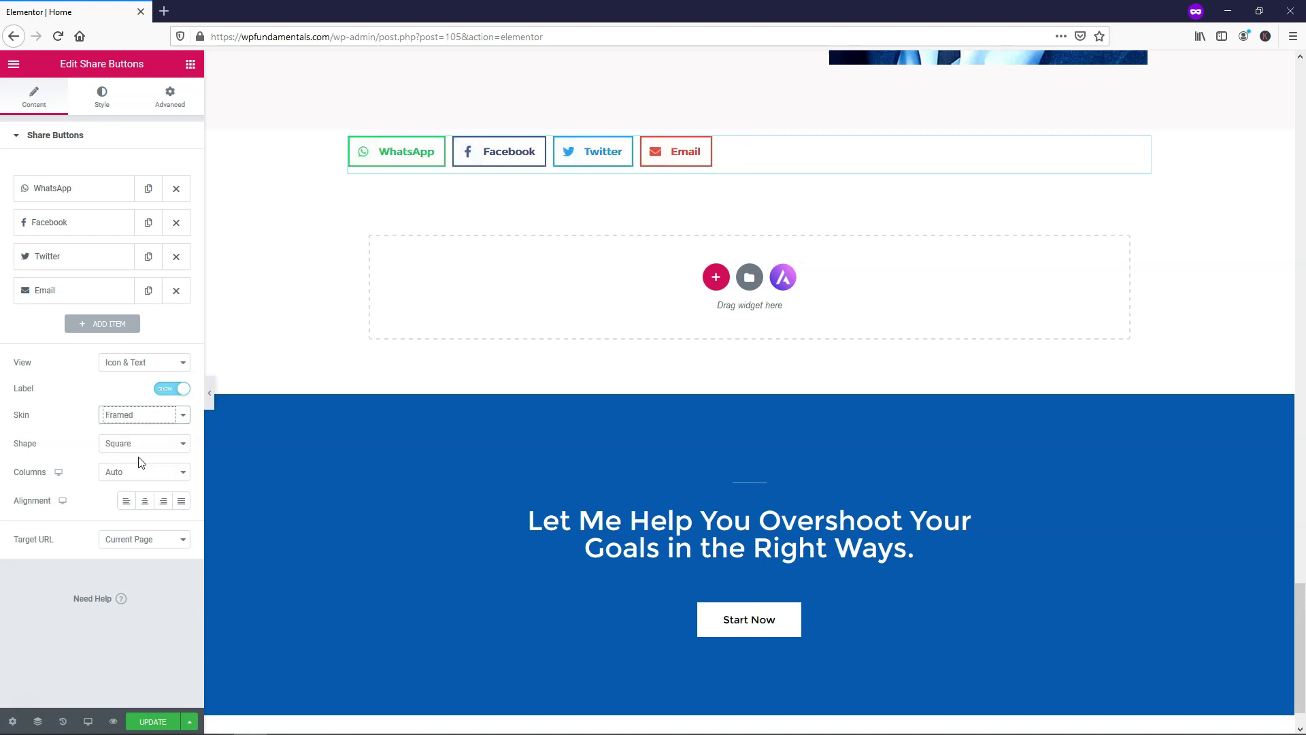
click(144, 416)
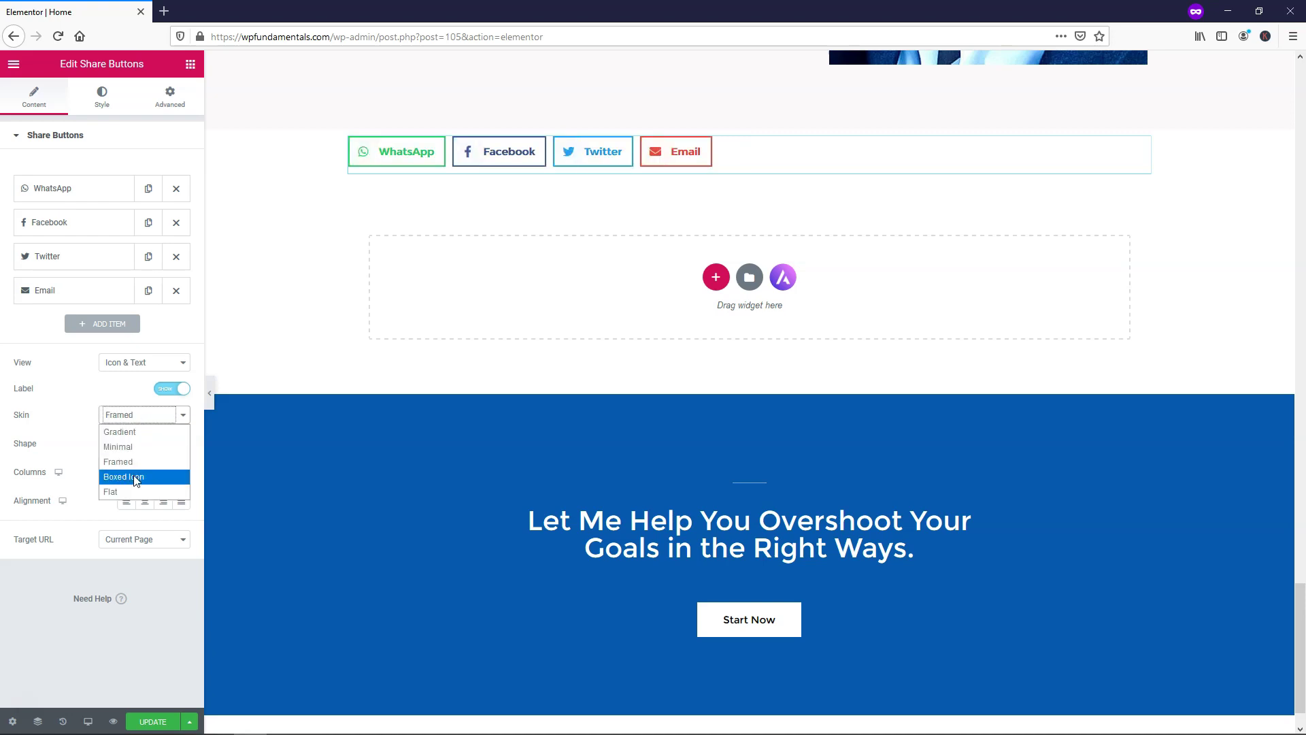
click(140, 477)
click(139, 416)
click(137, 489)
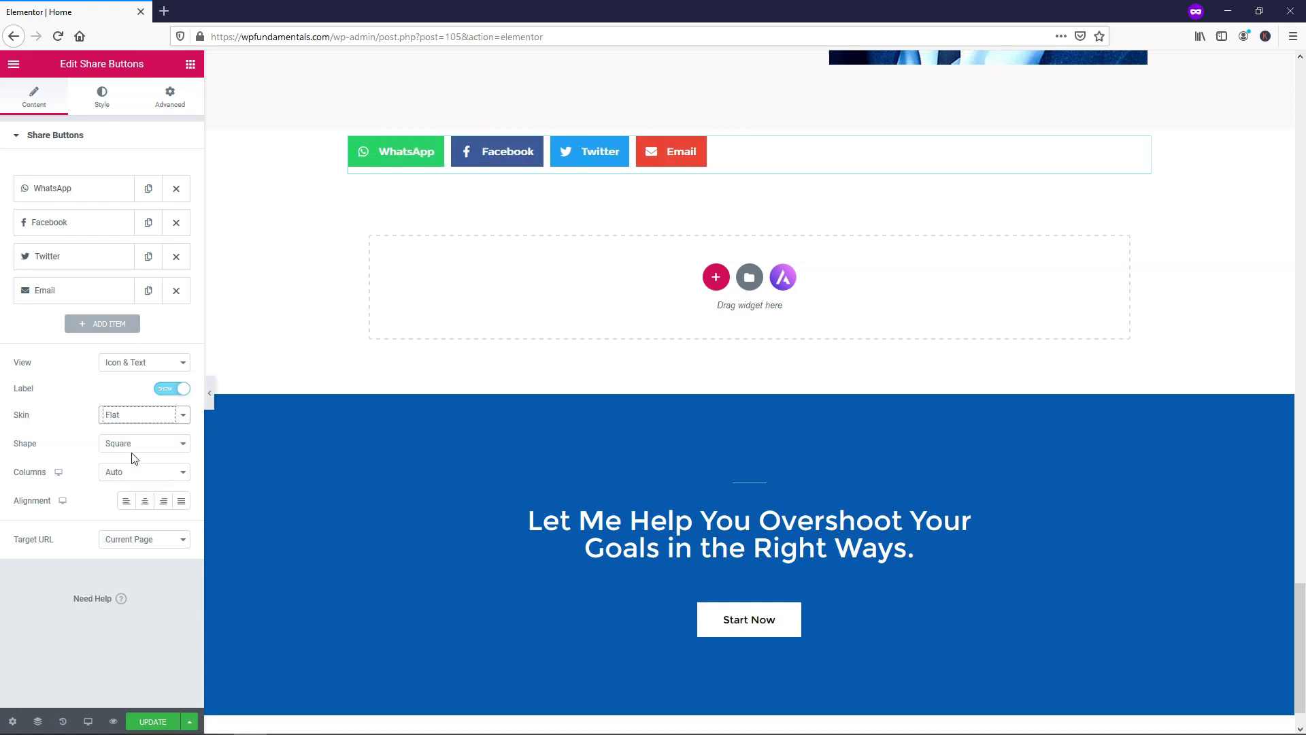
click(143, 416)
click(142, 431)
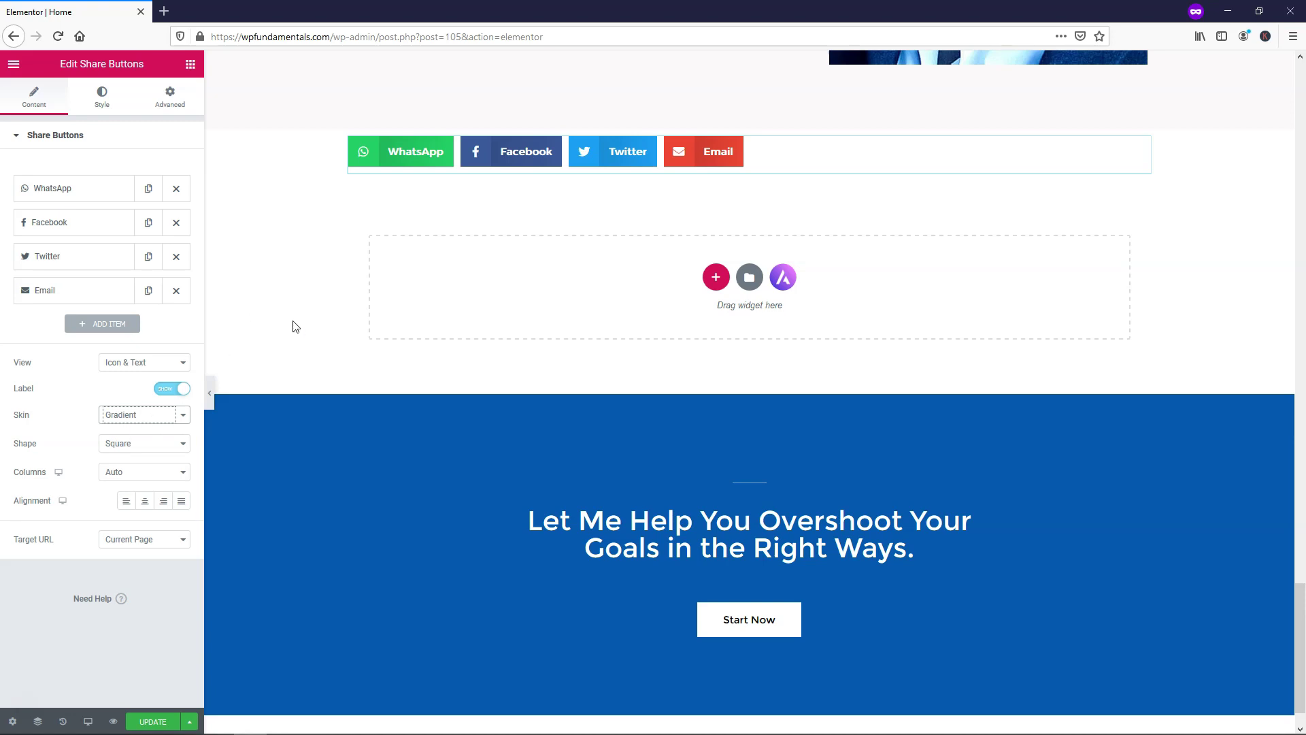
Try rounded and pill button shapes, then keep the buttons Square.
click(151, 445)
click(149, 476)
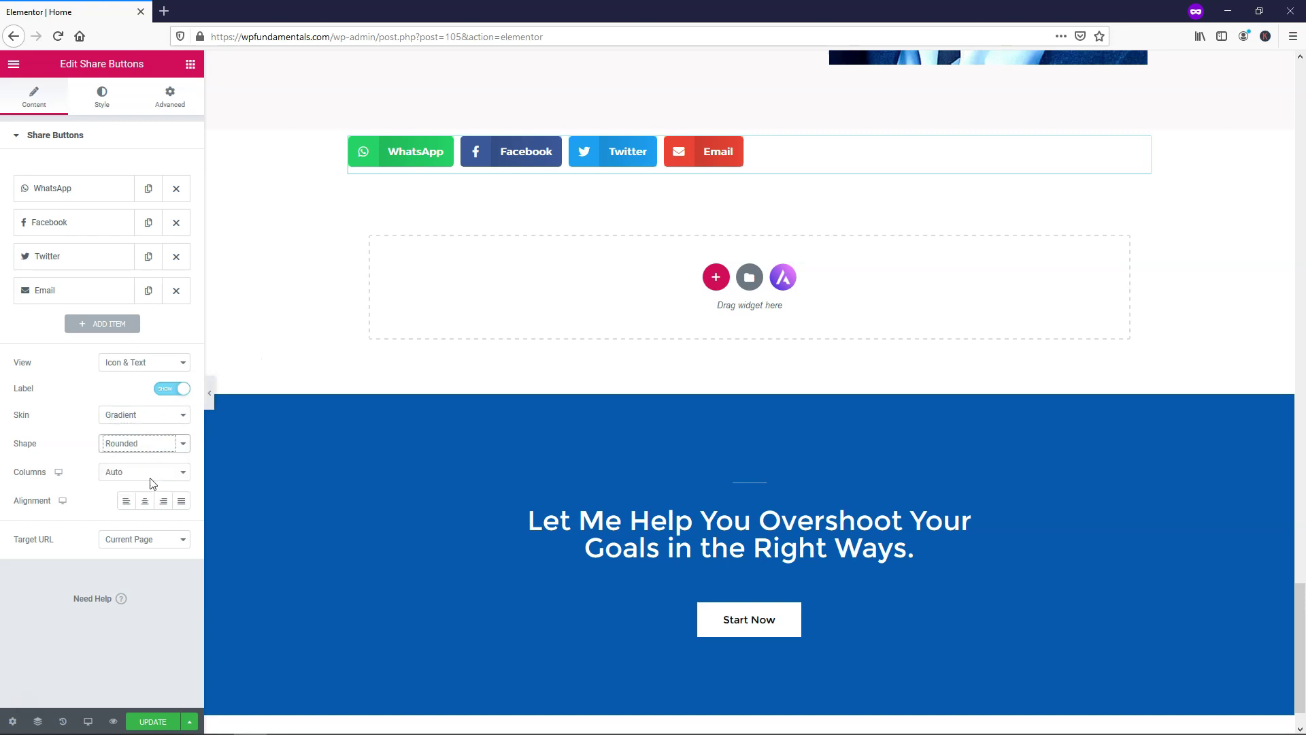
click(143, 445)
click(140, 488)
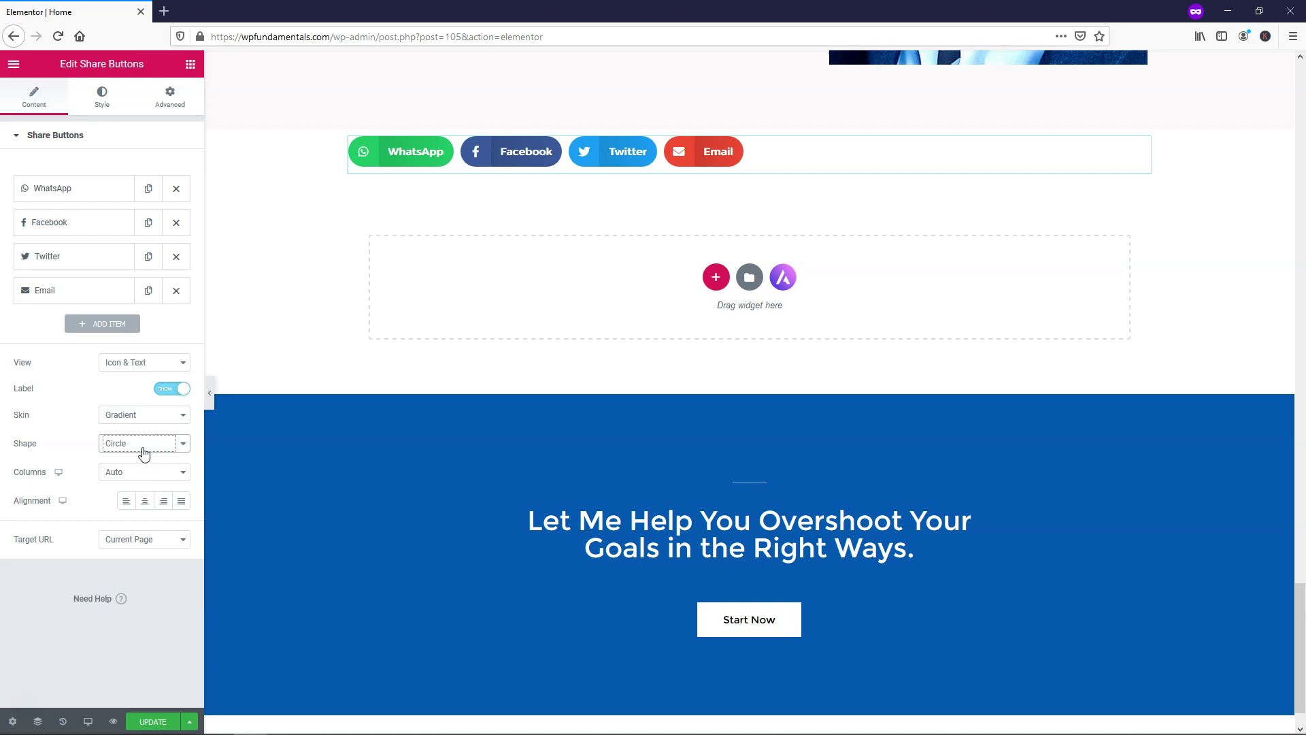
click(140, 451)
click(142, 461)
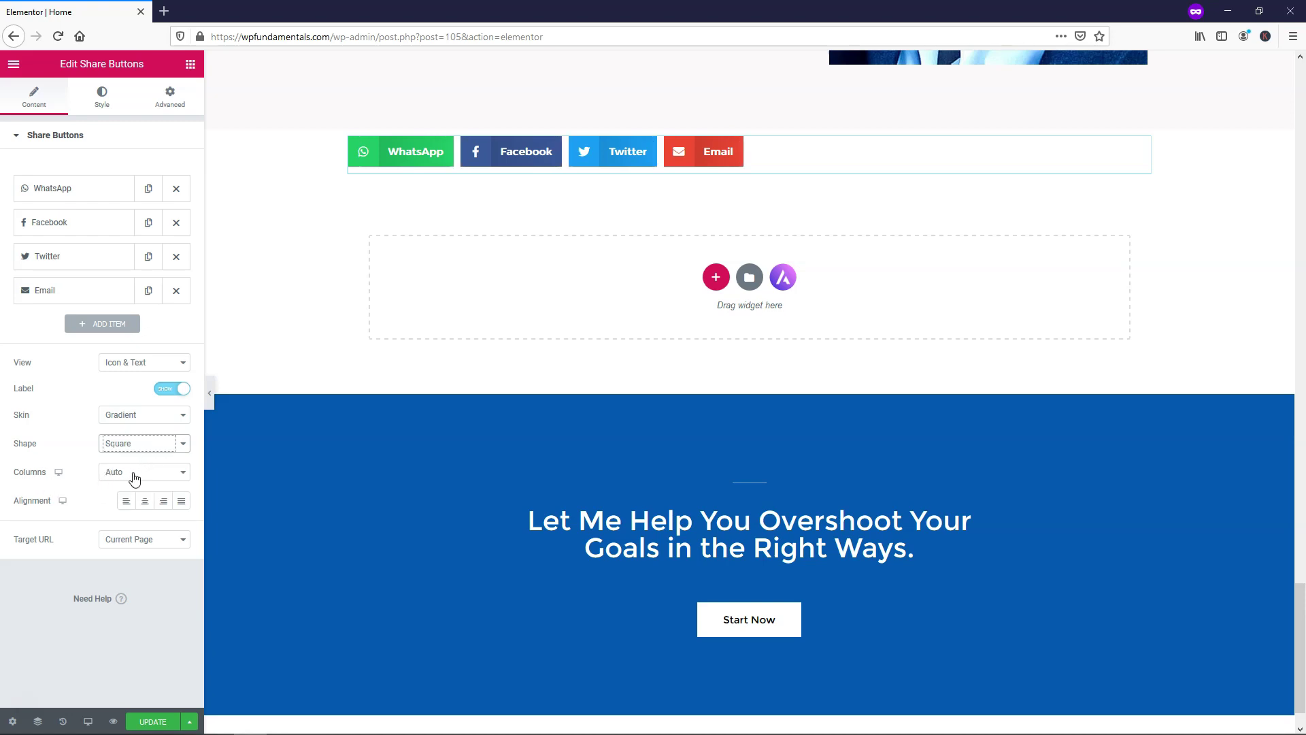
In the tablet preview, try 4 then 2 share-button columns.
click(59, 474)
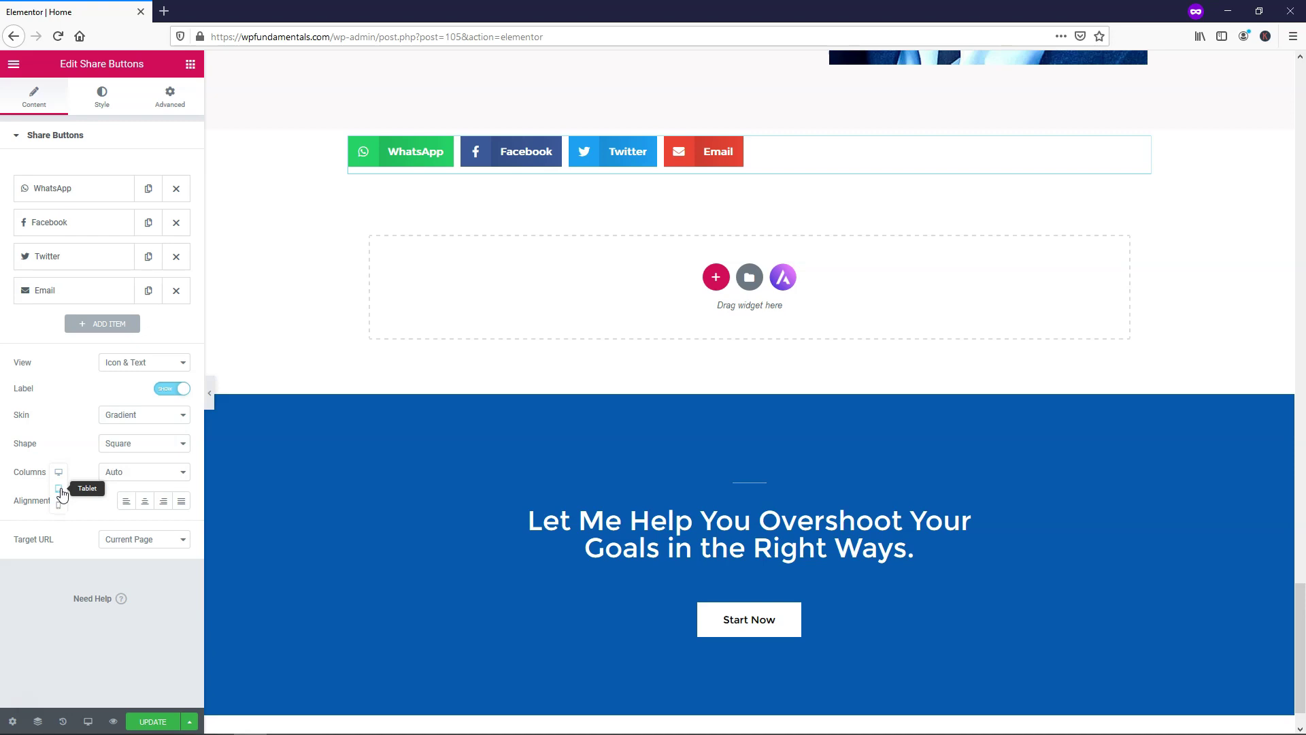
click(60, 490)
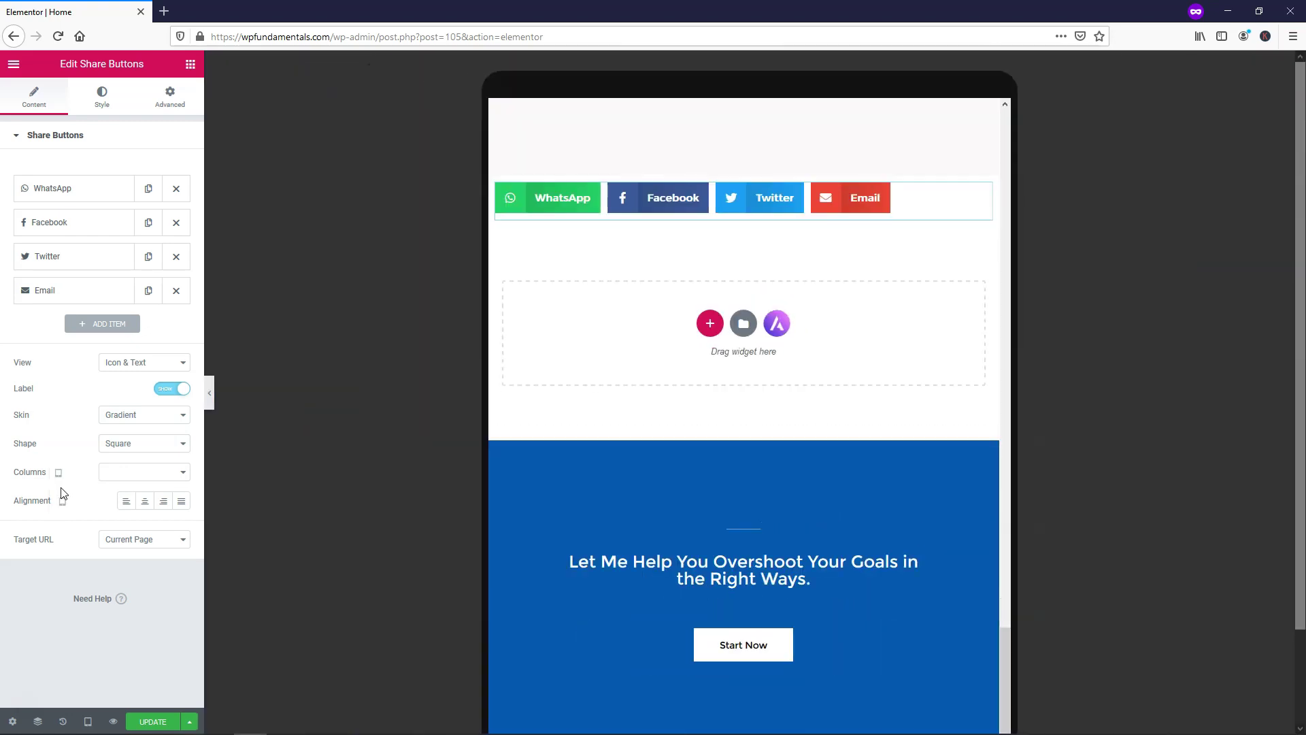
click(144, 474)
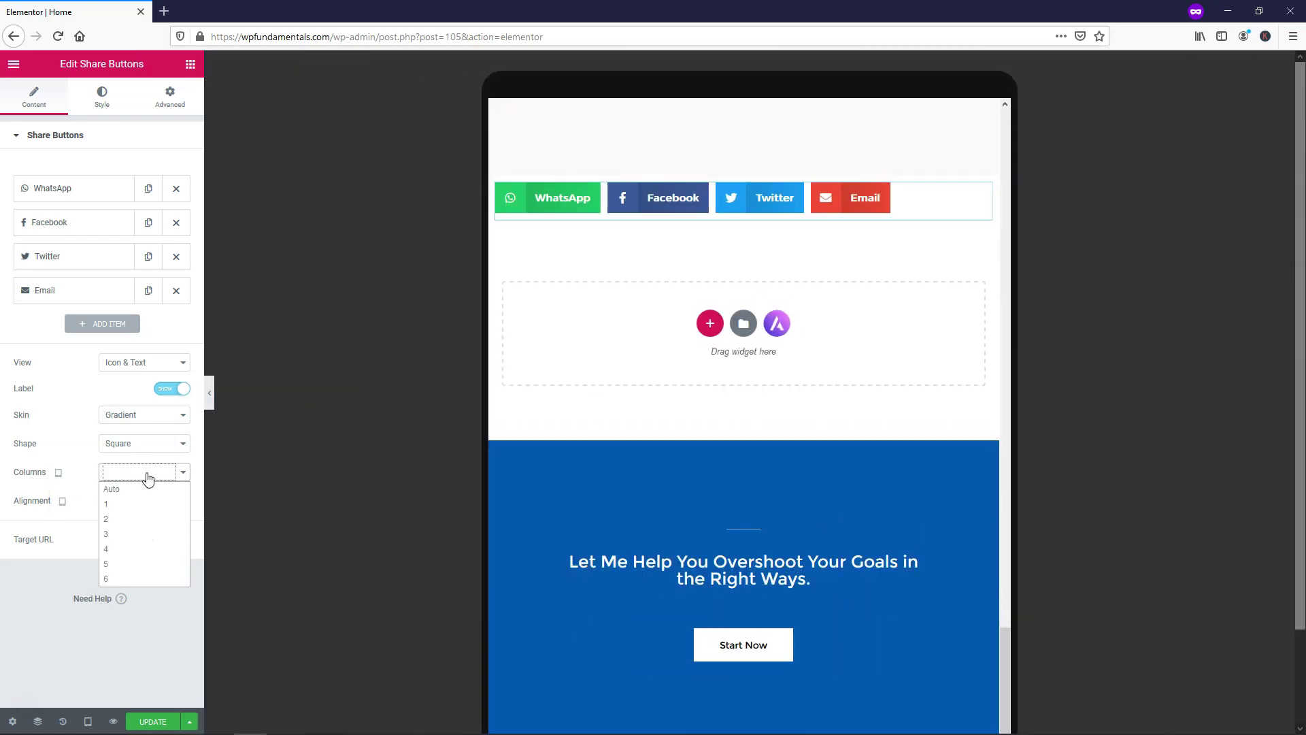
click(119, 552)
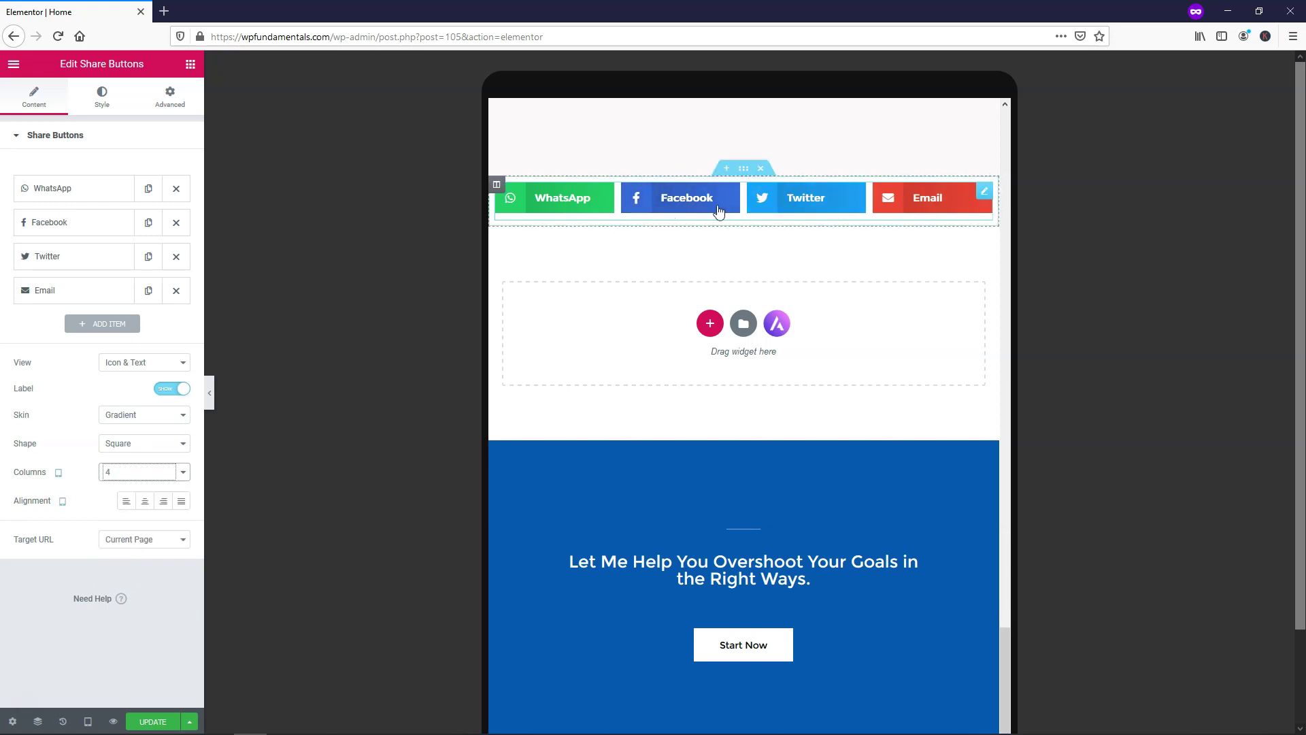
click(134, 476)
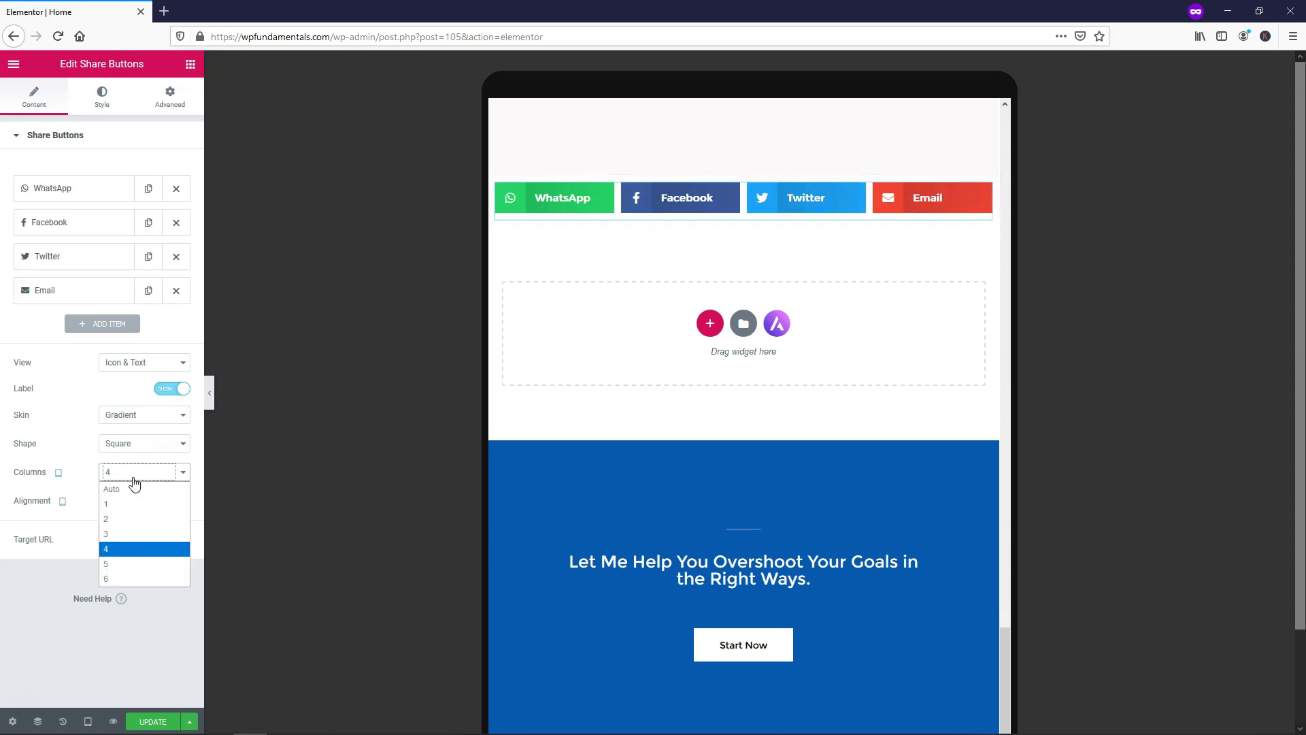
click(135, 519)
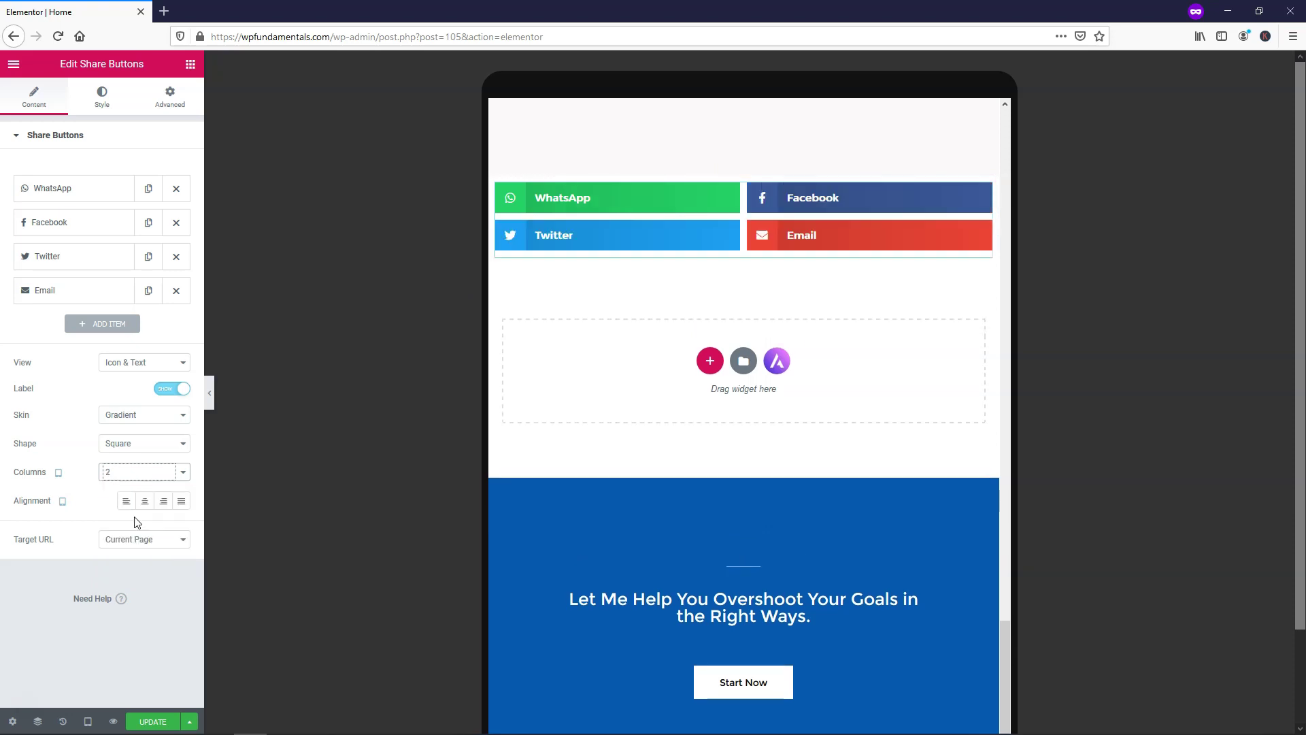
Set 2 columns for mobile, then switch back to tablet and set 4 columns.
click(58, 473)
click(61, 491)
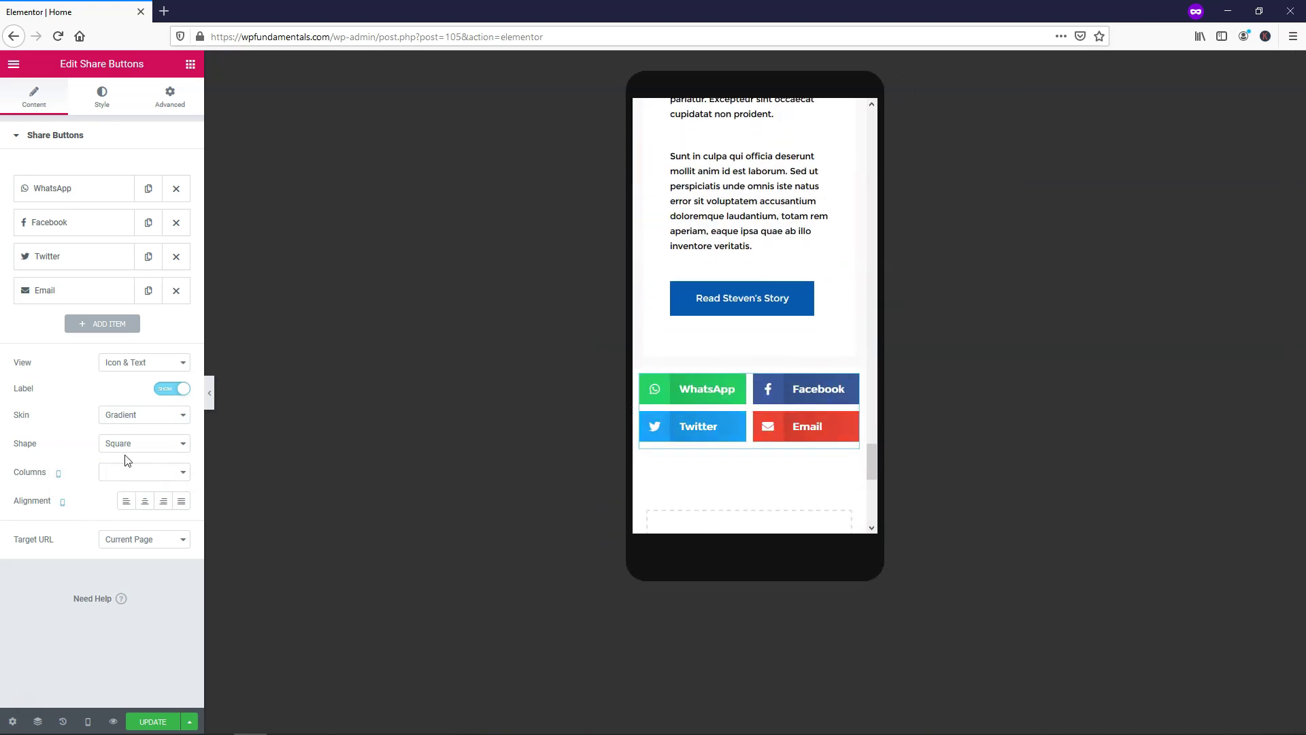
click(140, 475)
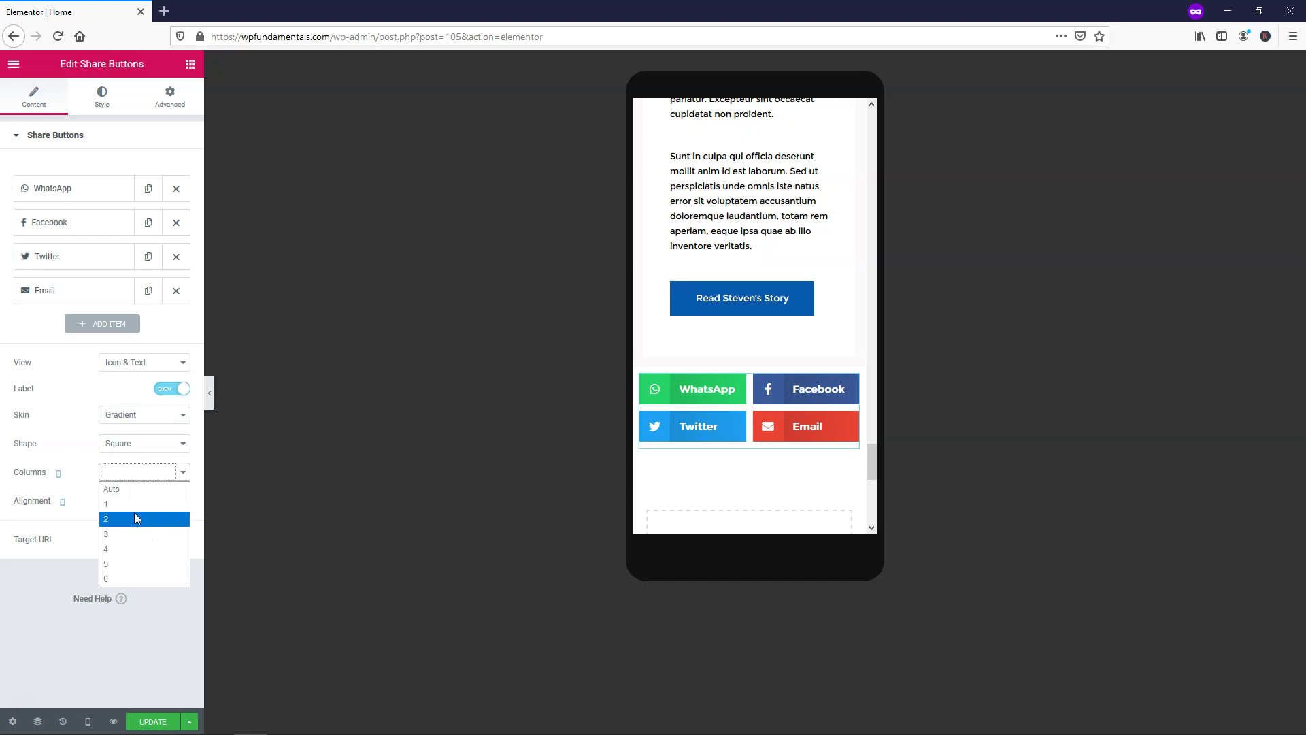
click(135, 550)
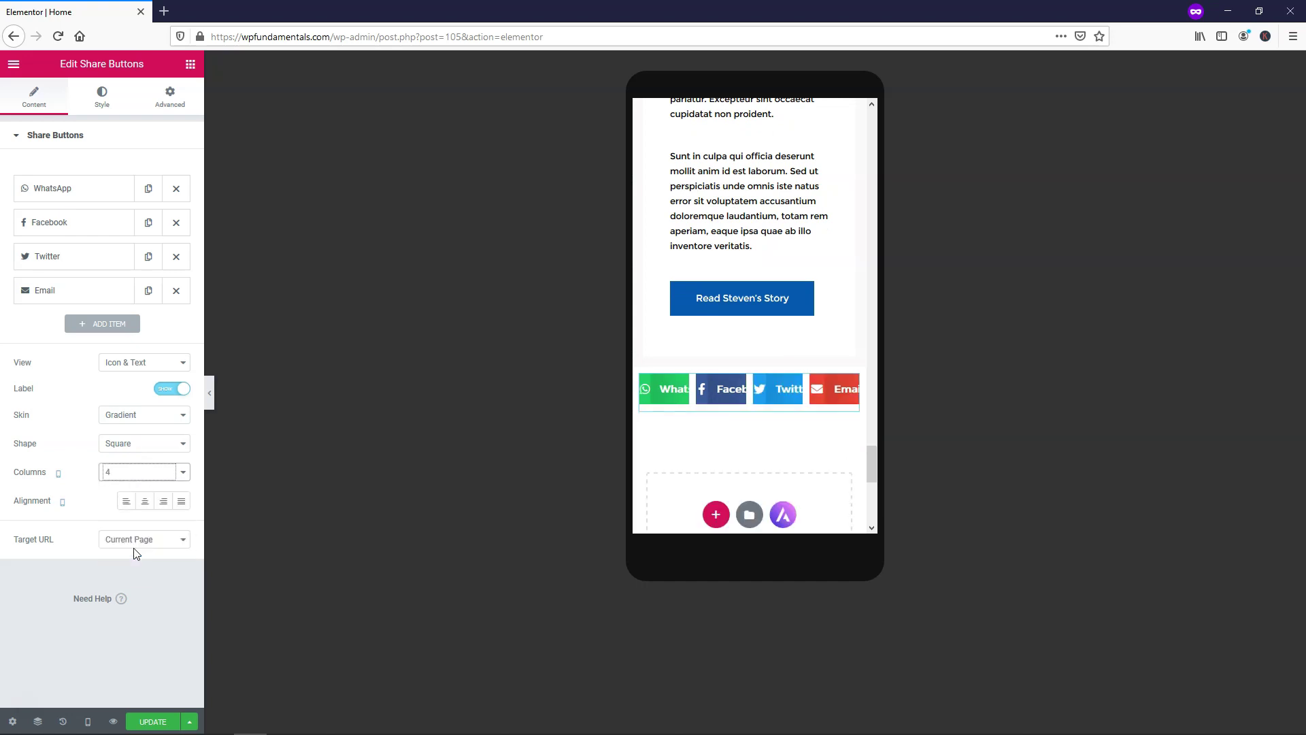
click(136, 472)
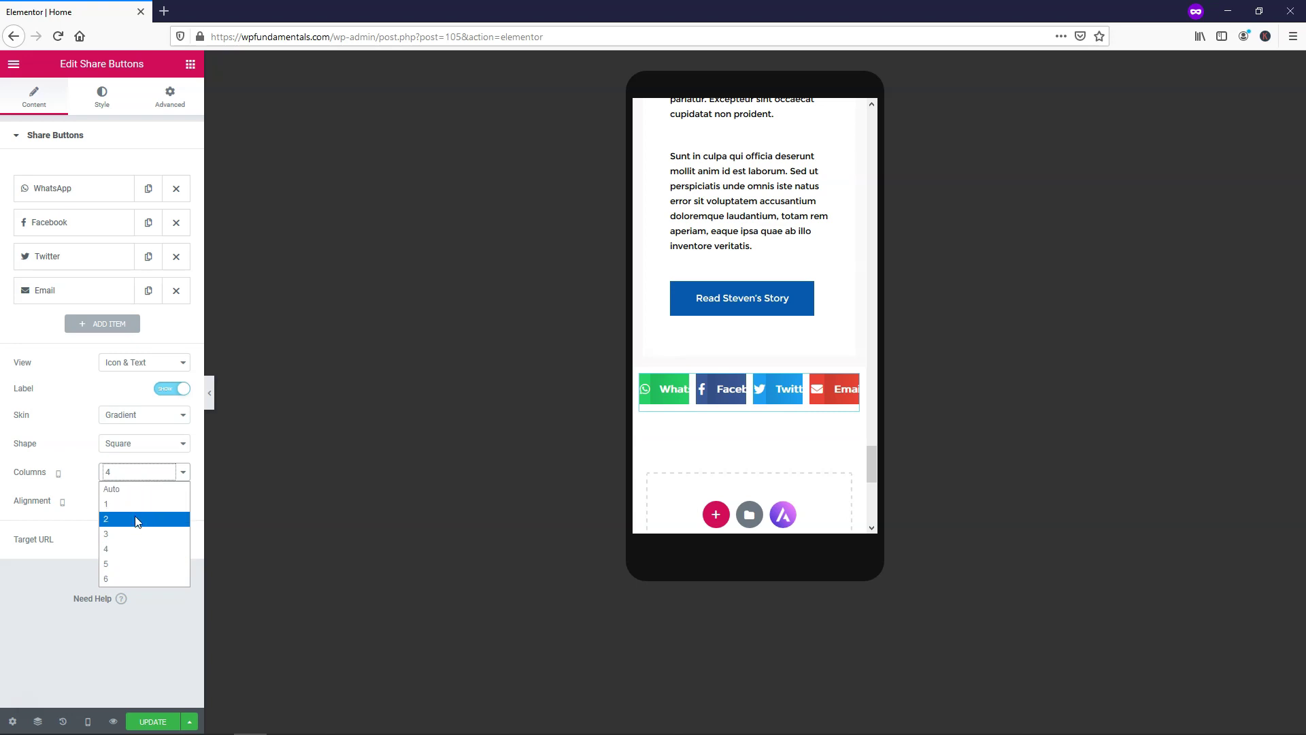
click(136, 519)
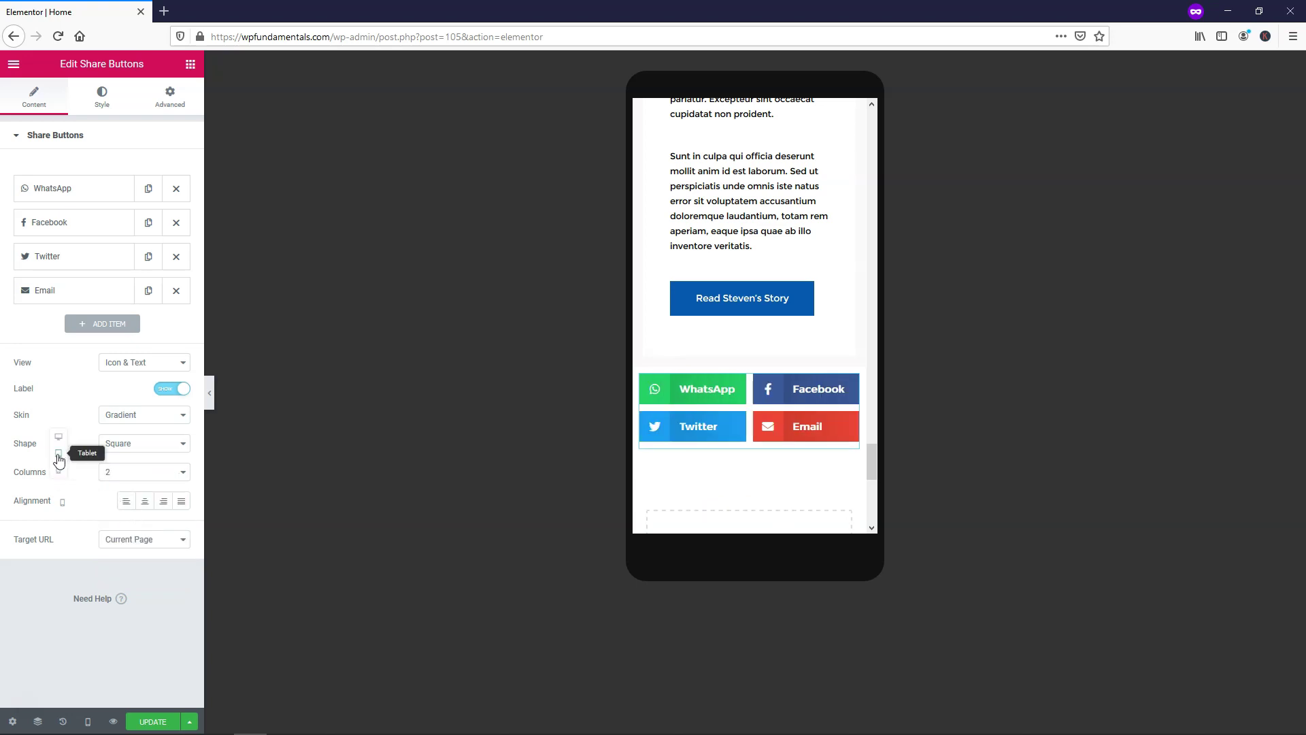
click(59, 454)
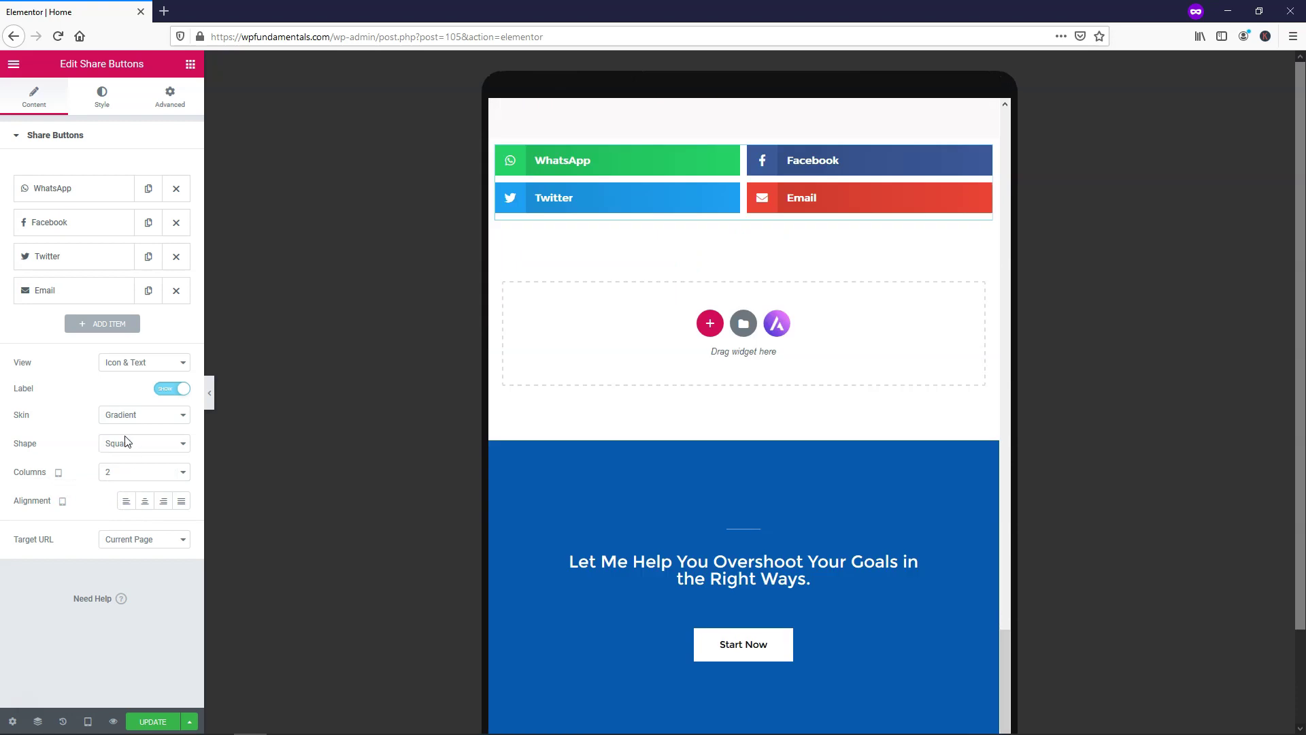
click(129, 471)
click(128, 547)
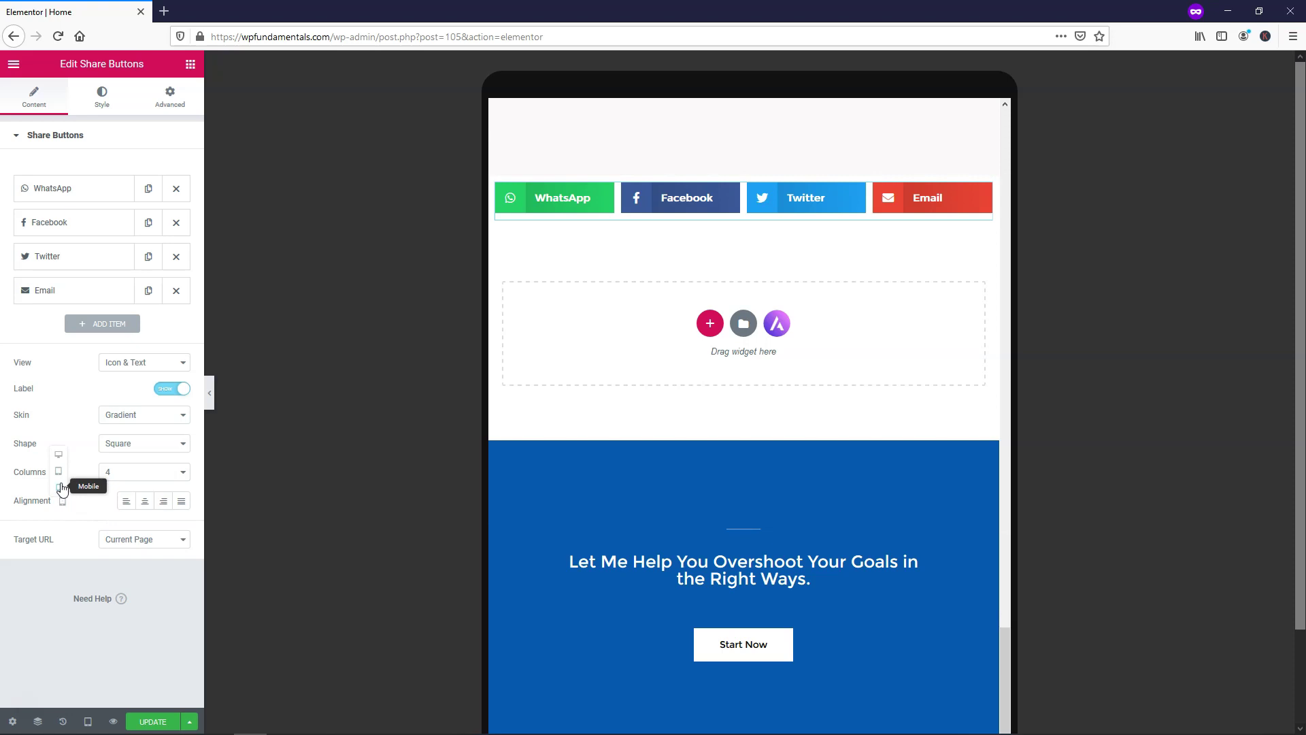
Return to desktop view, centre-align the share row, and keep Target URL on Current Page.
click(59, 454)
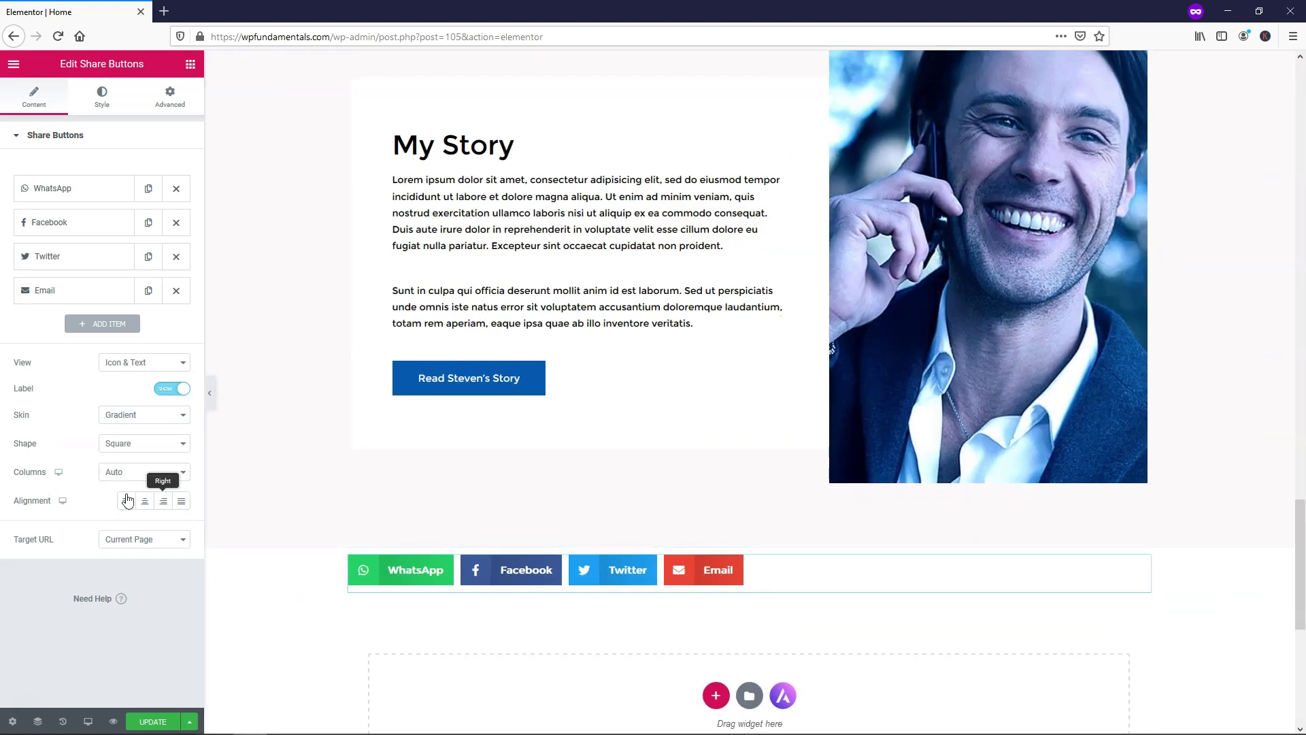
click(144, 502)
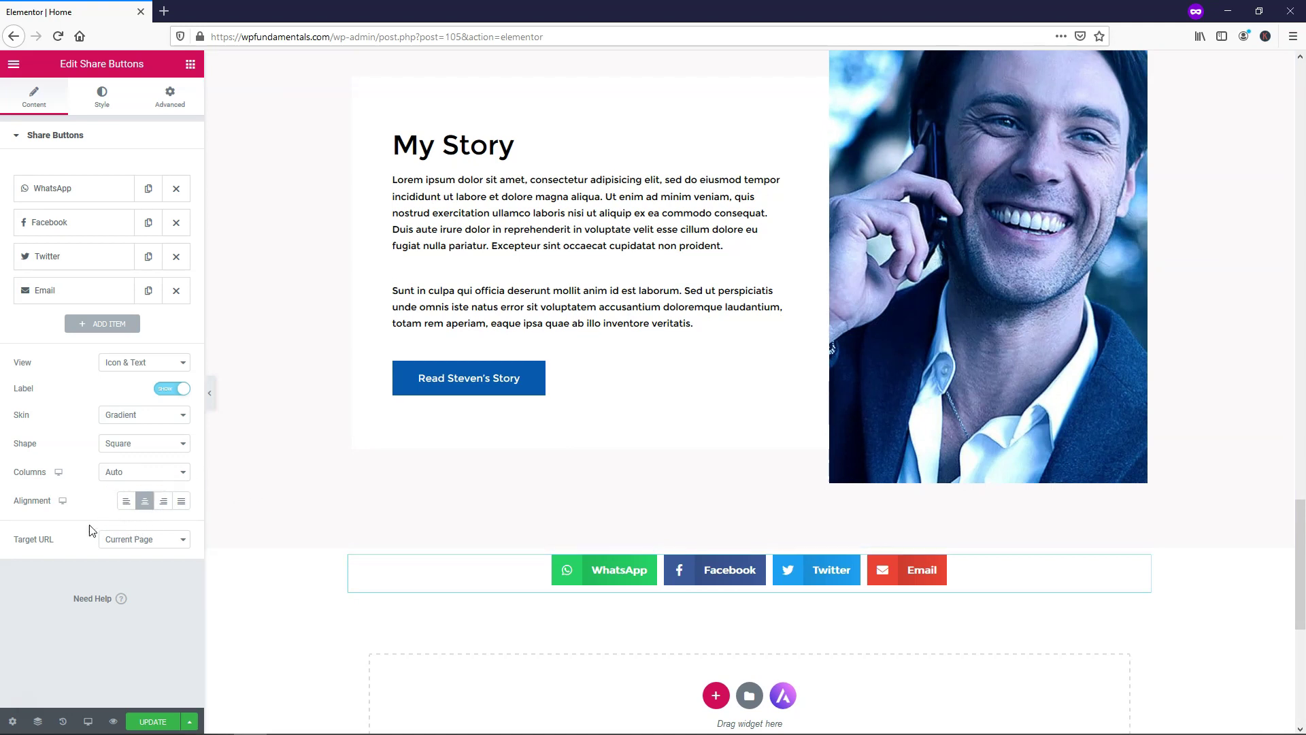
click(163, 544)
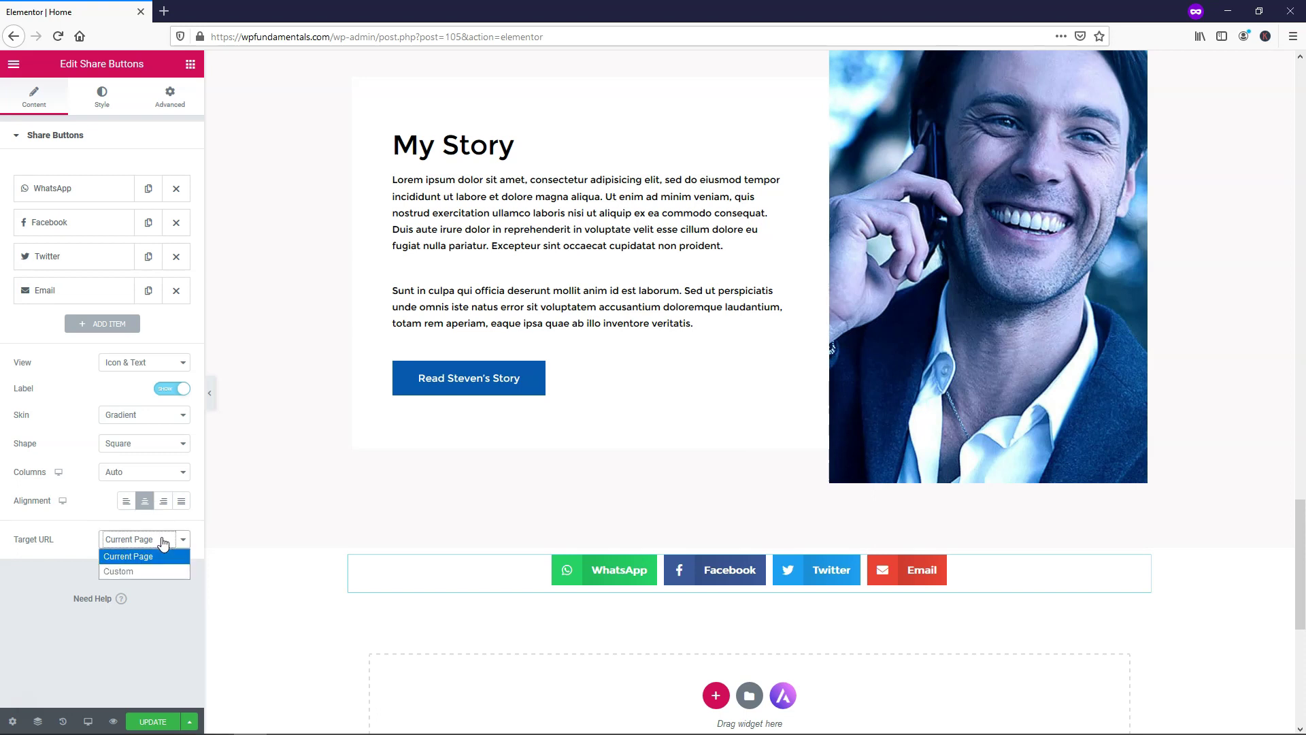
click(163, 542)
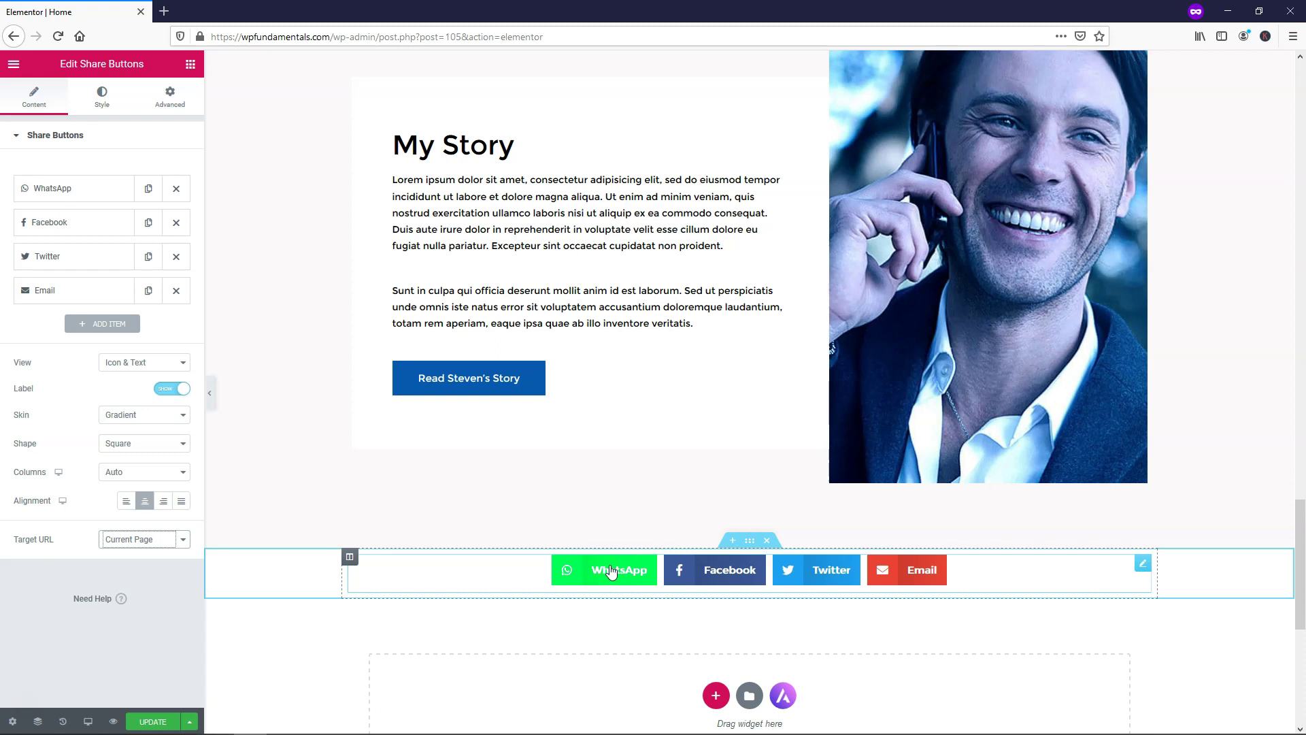
click(188, 539)
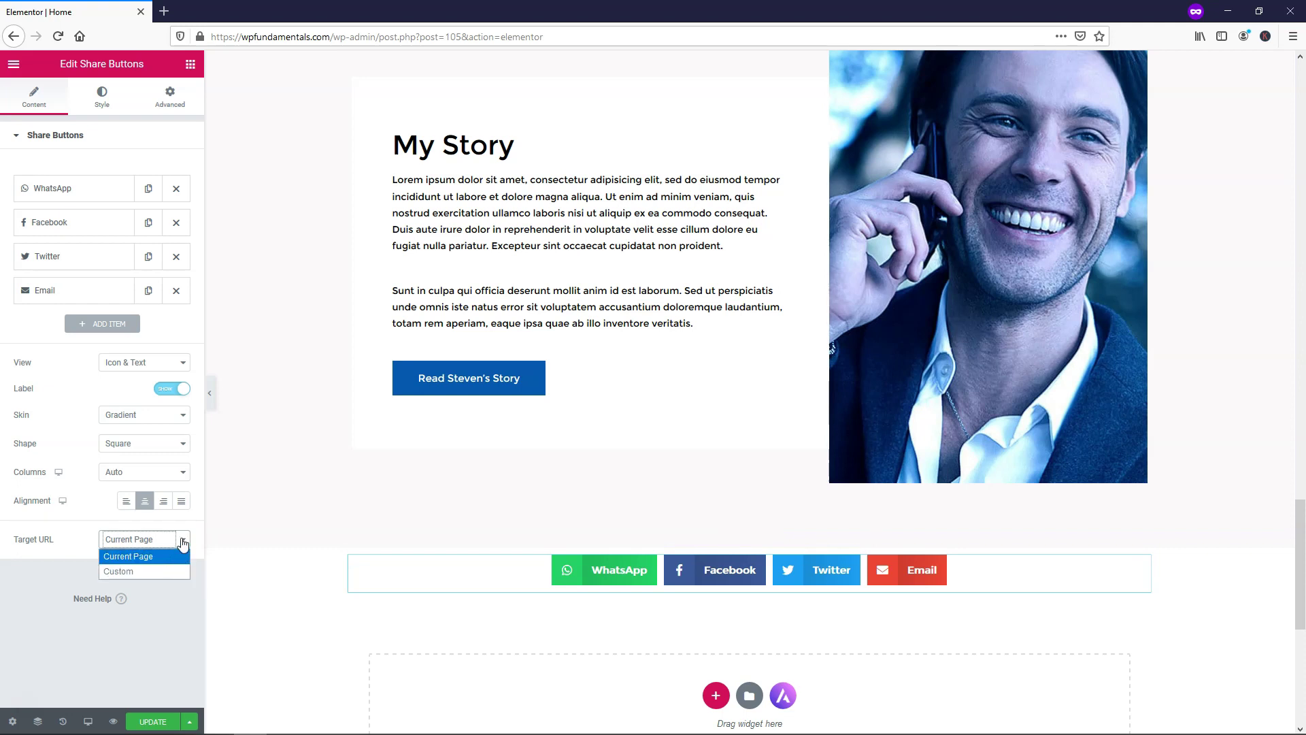
click(183, 541)
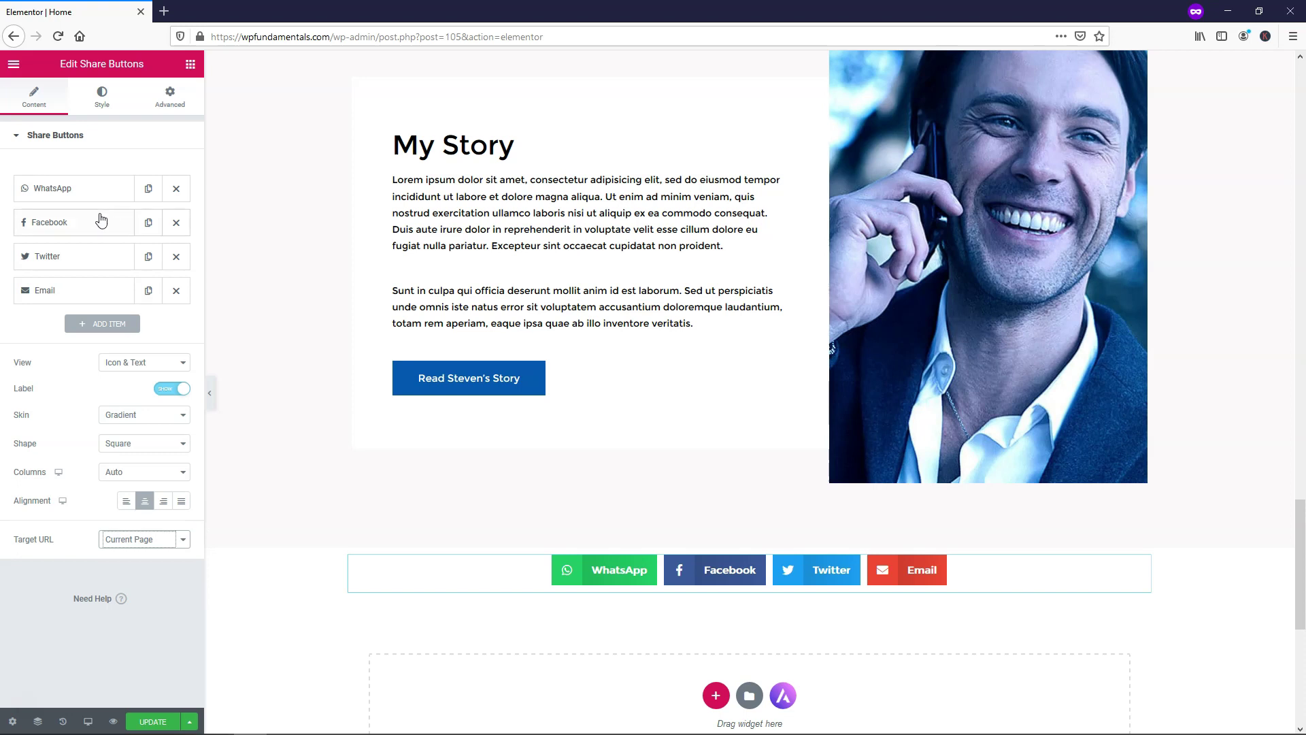
On the Style tab, adjust column gap and set Button Size 1, Icon Size 3, Button Height 4.
click(104, 94)
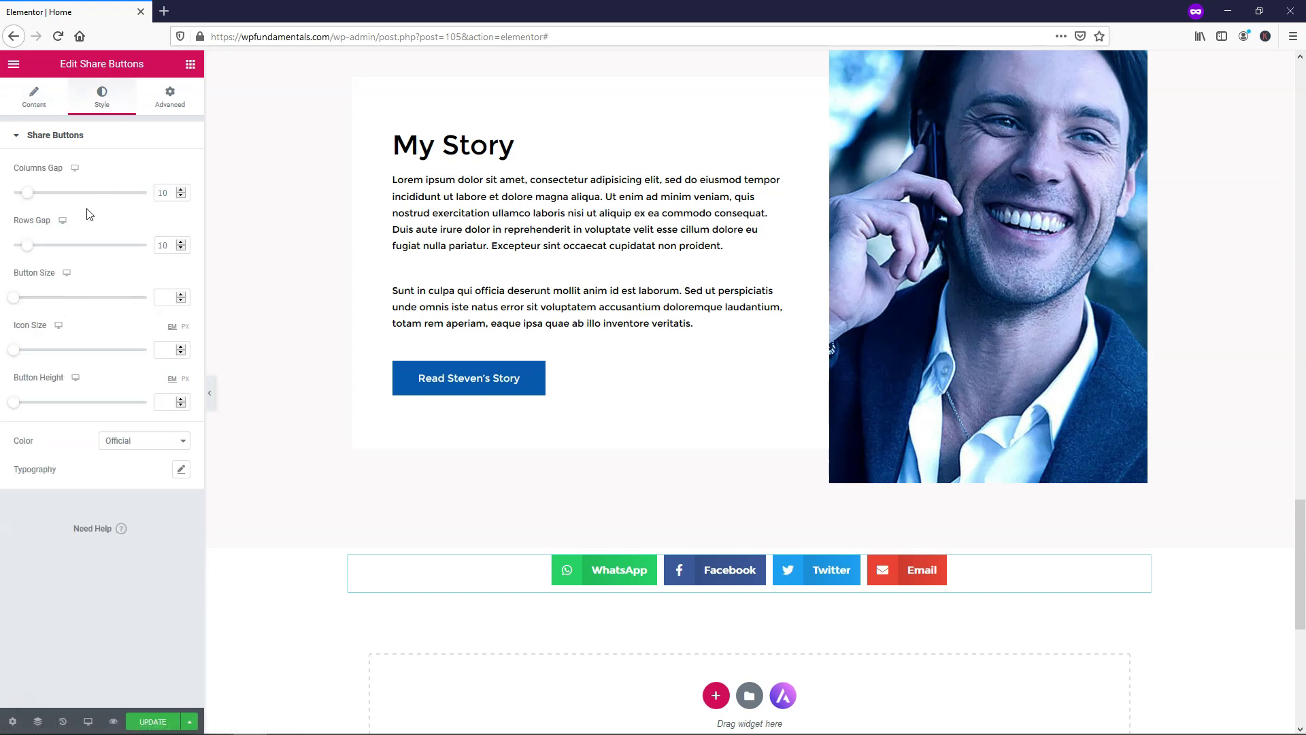
drag(28, 193, 26, 253)
drag(14, 299, 55, 299)
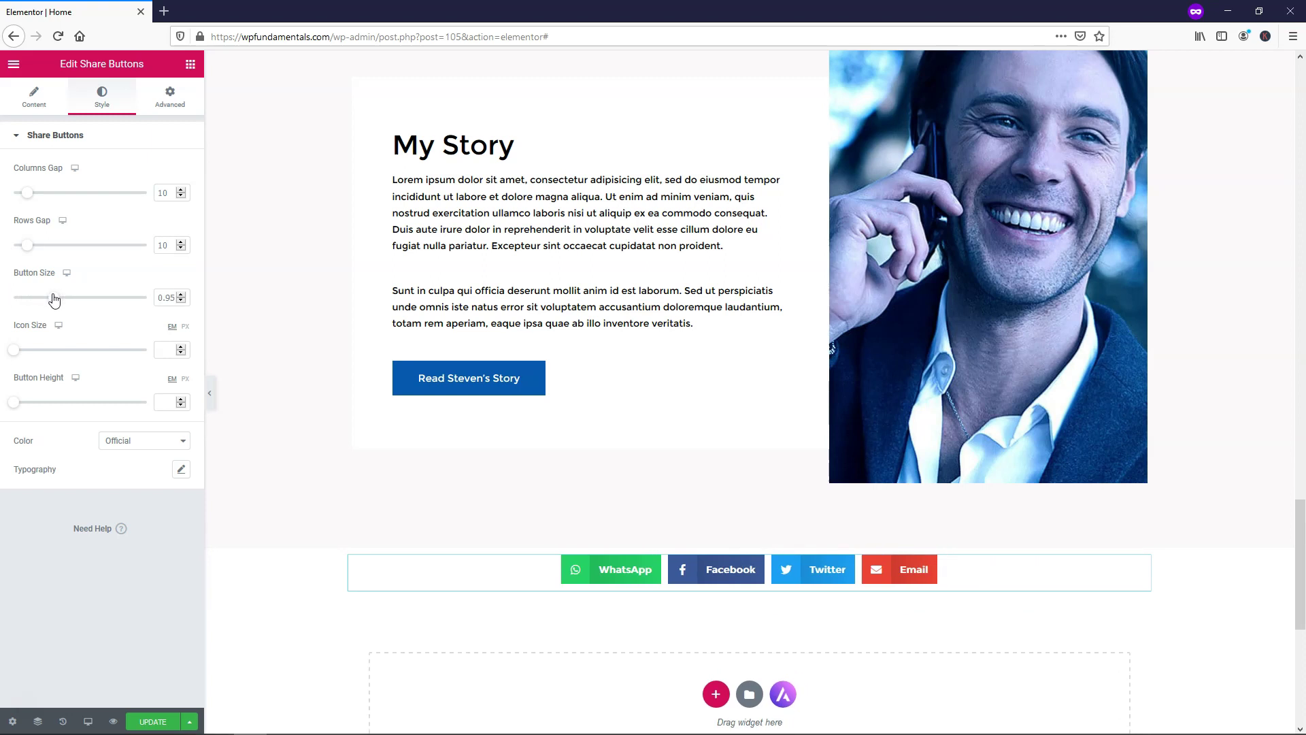
click(181, 294)
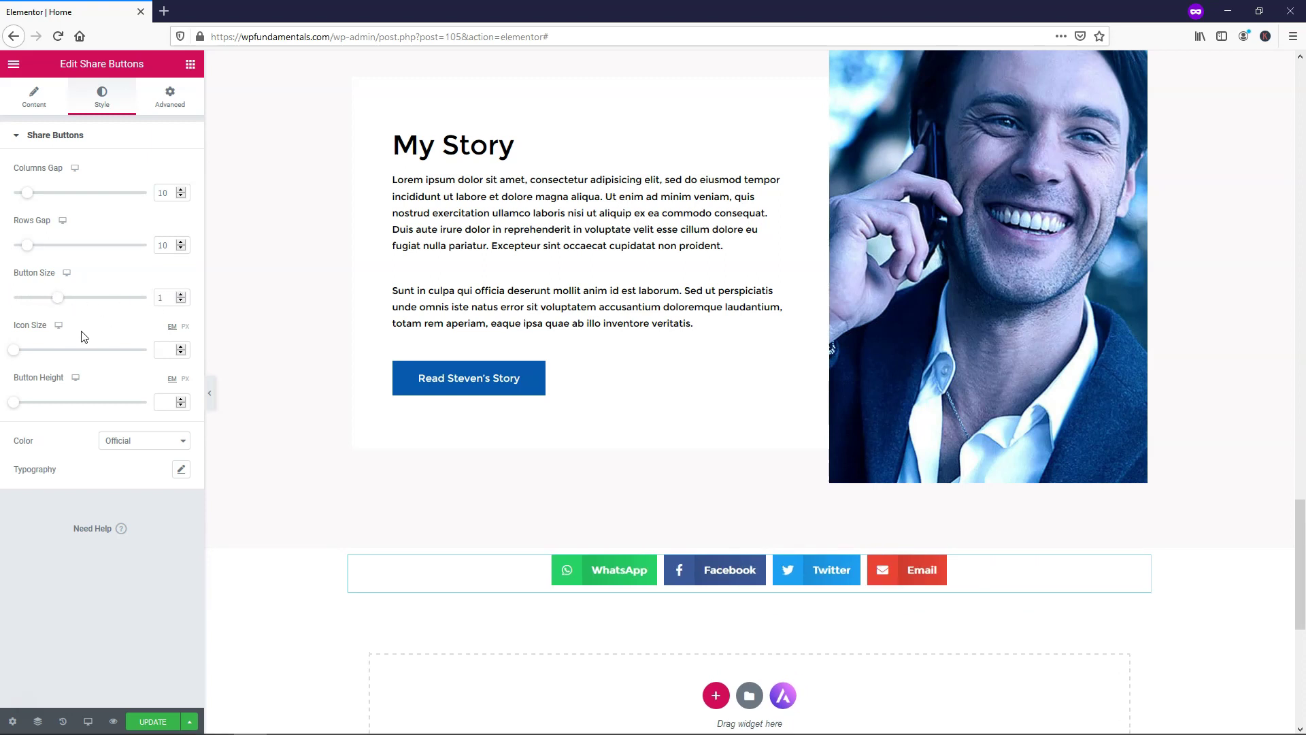
drag(16, 351, 113, 357)
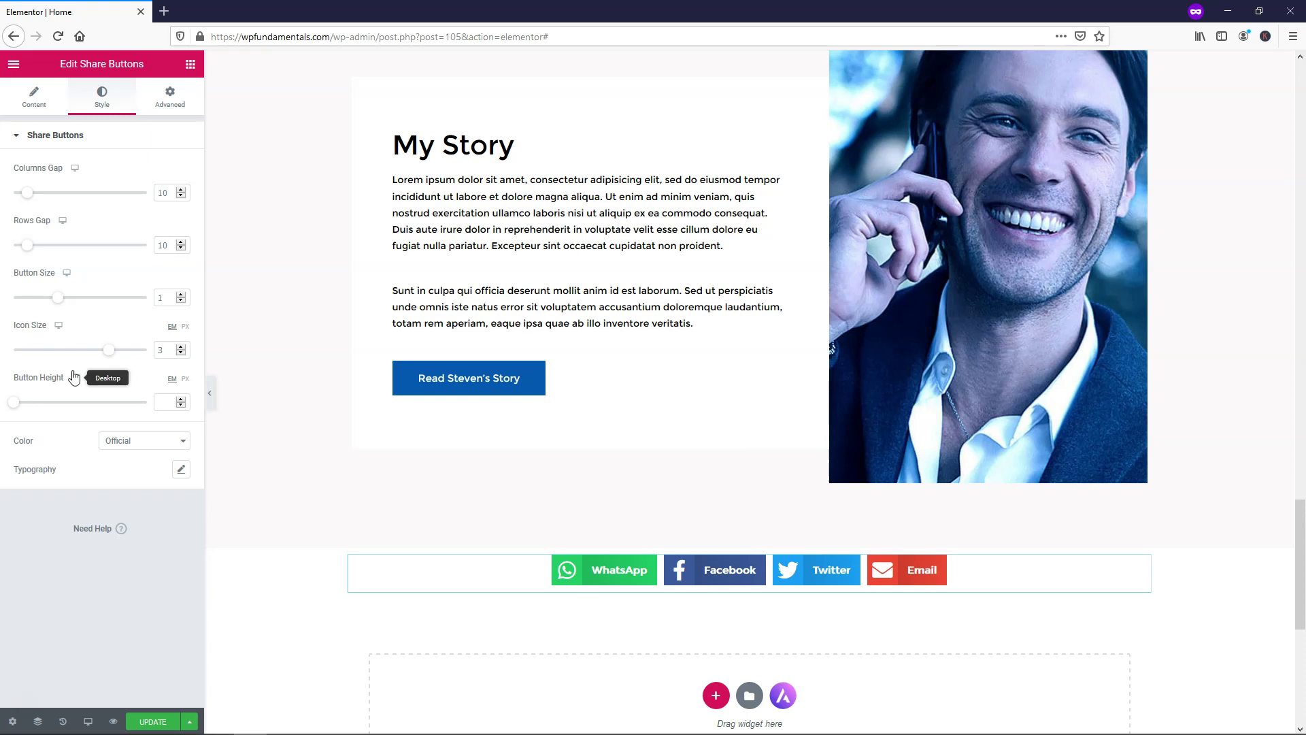
mouse_move(16, 410)
mouse_down()
mouse_move(119, 408)
mouse_move(14, 402)
mouse_up()
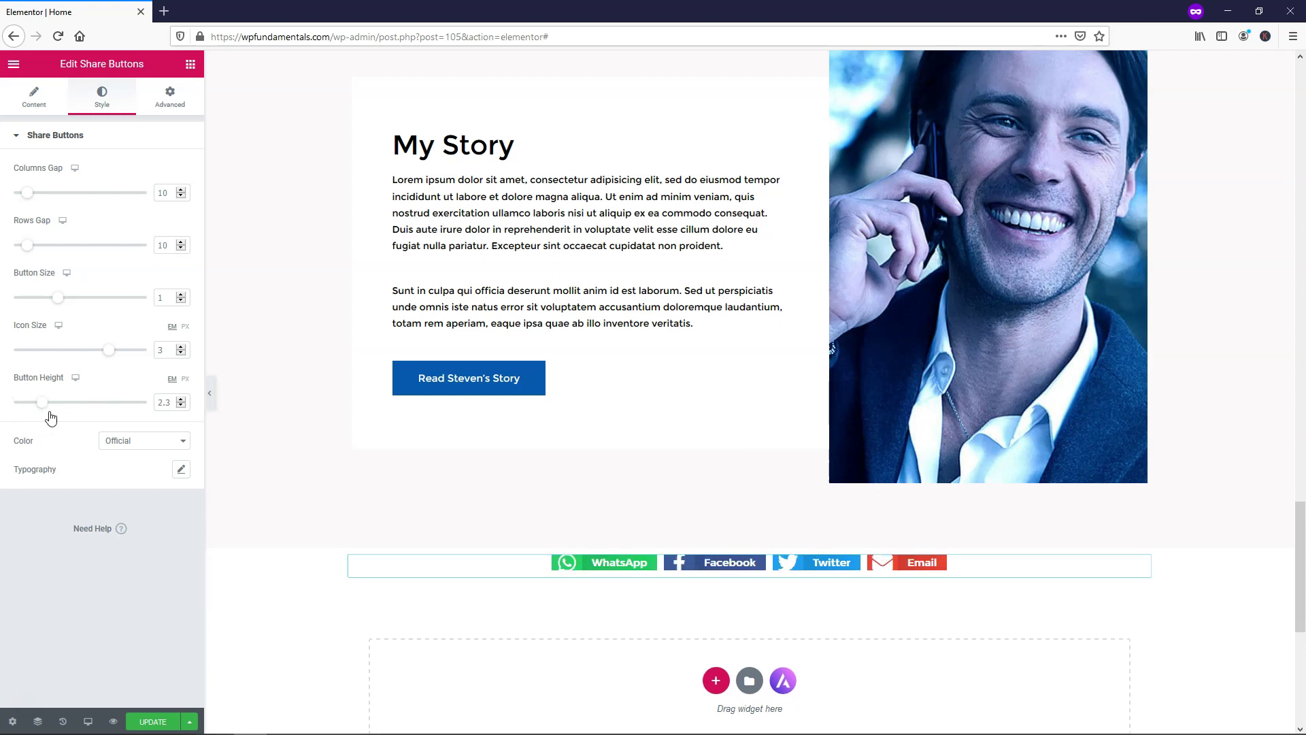
click(82, 404)
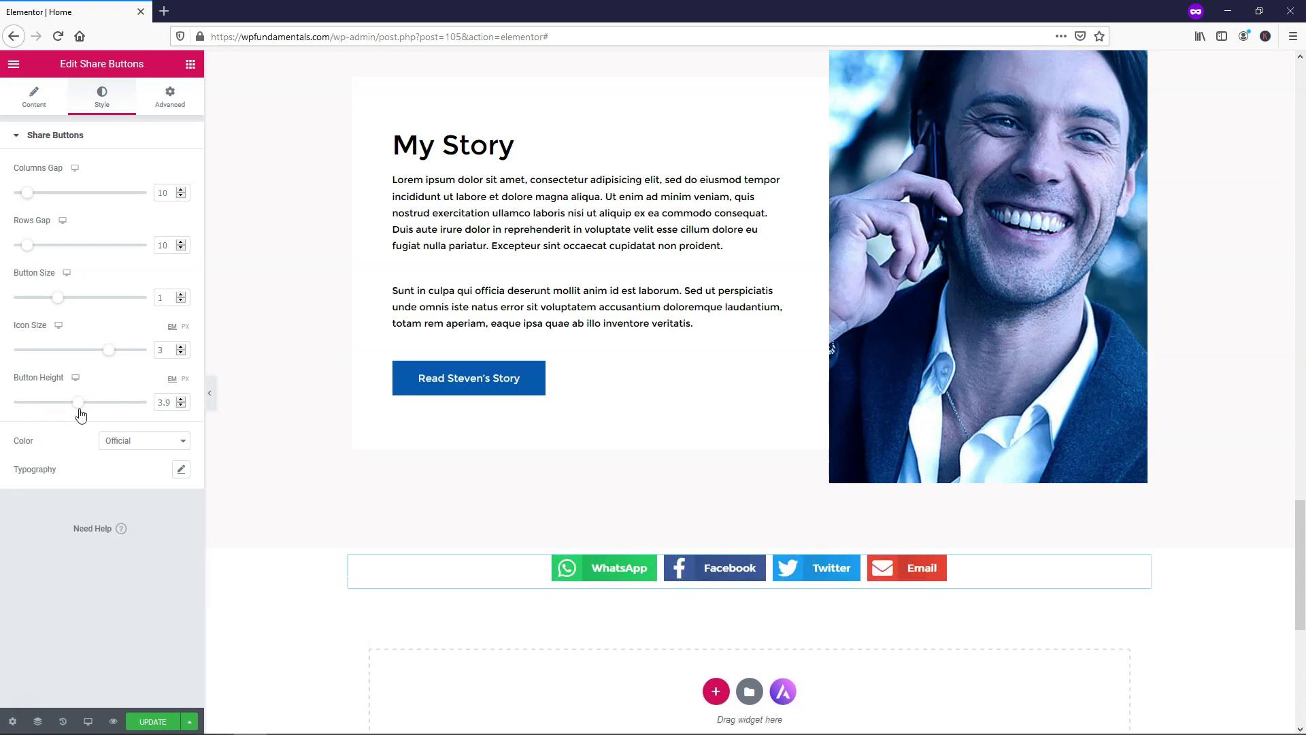
click(181, 405)
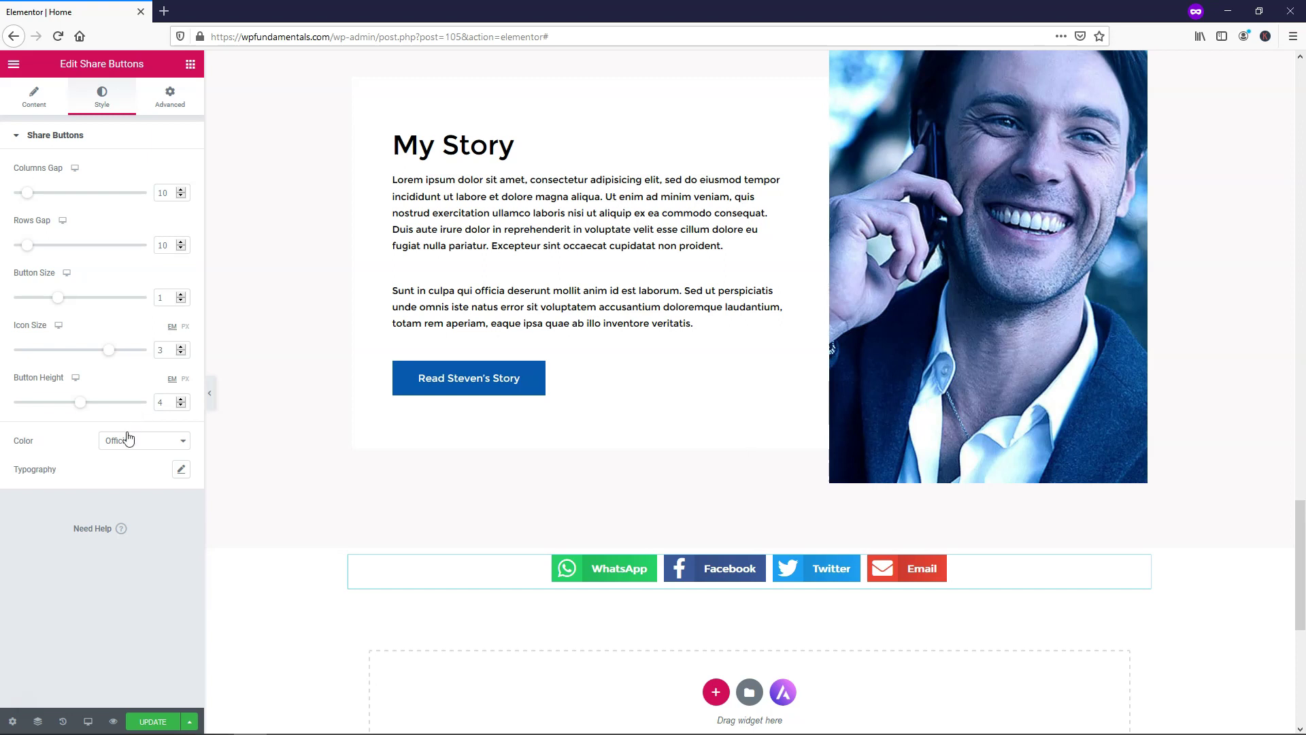
click(166, 446)
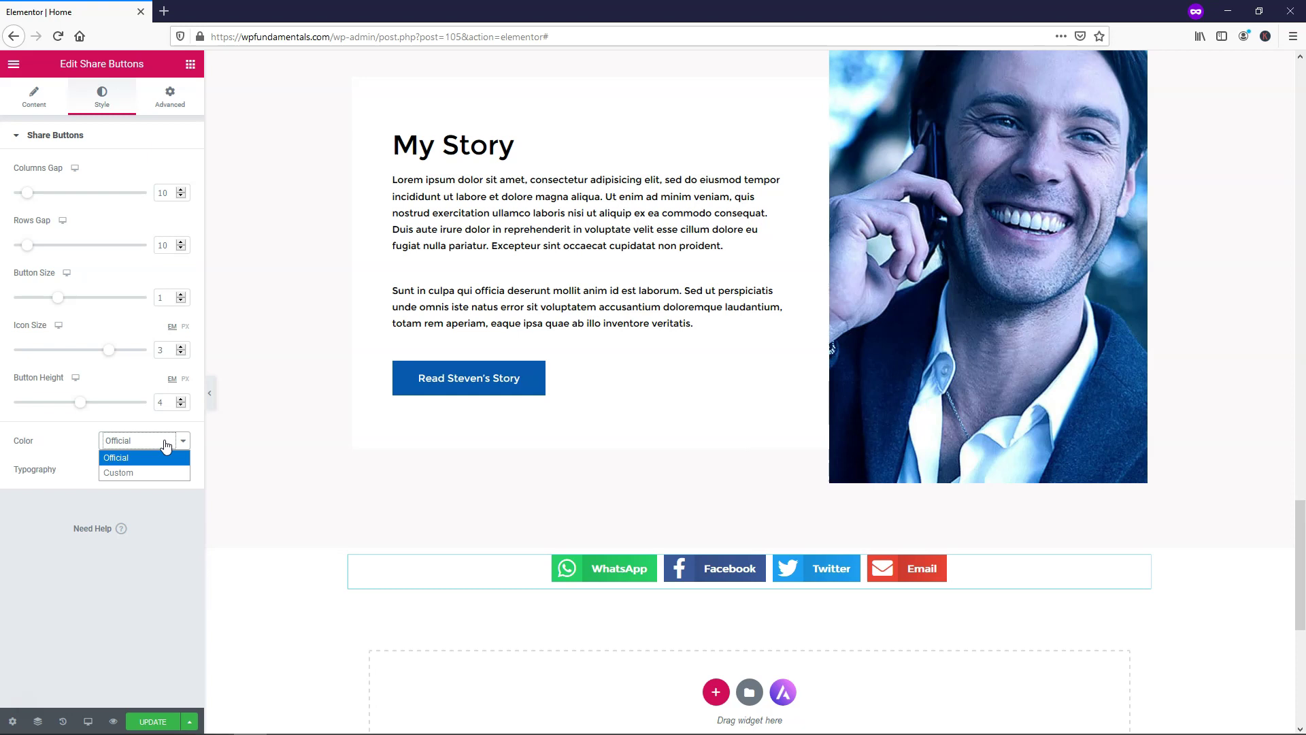
click(151, 473)
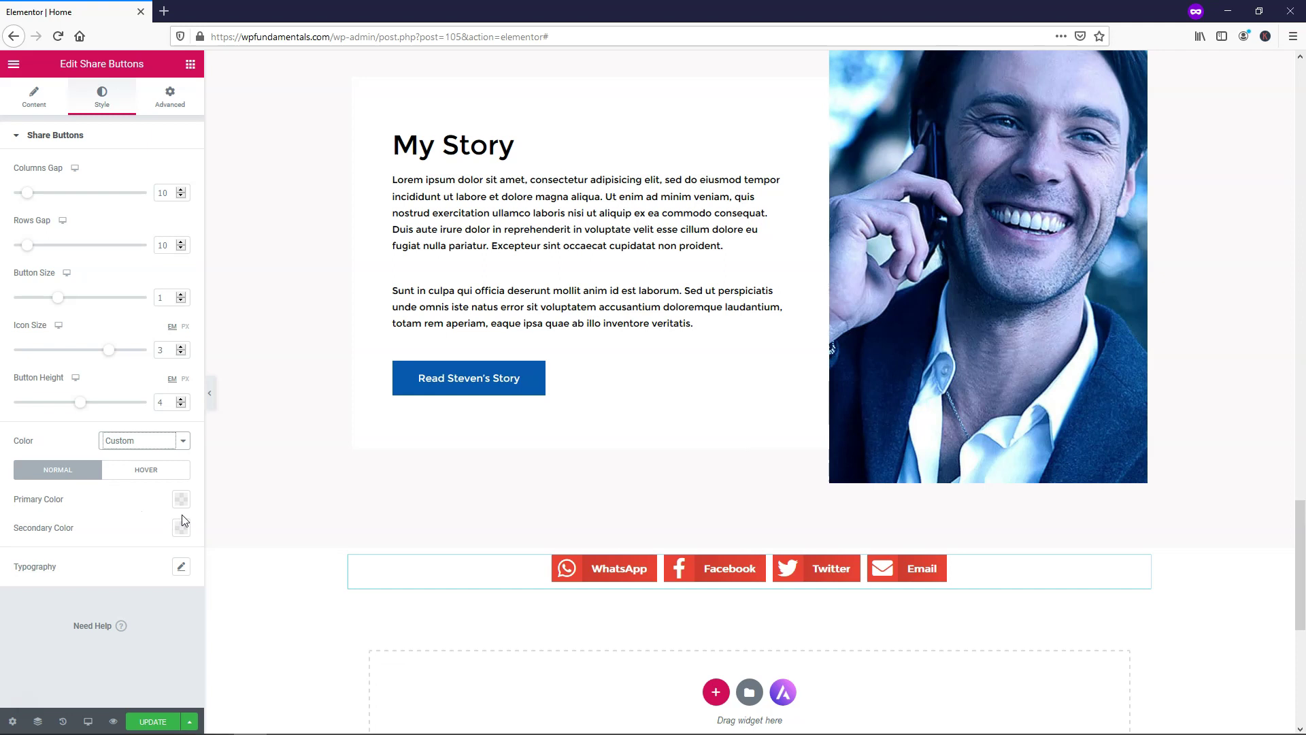
click(158, 445)
click(136, 457)
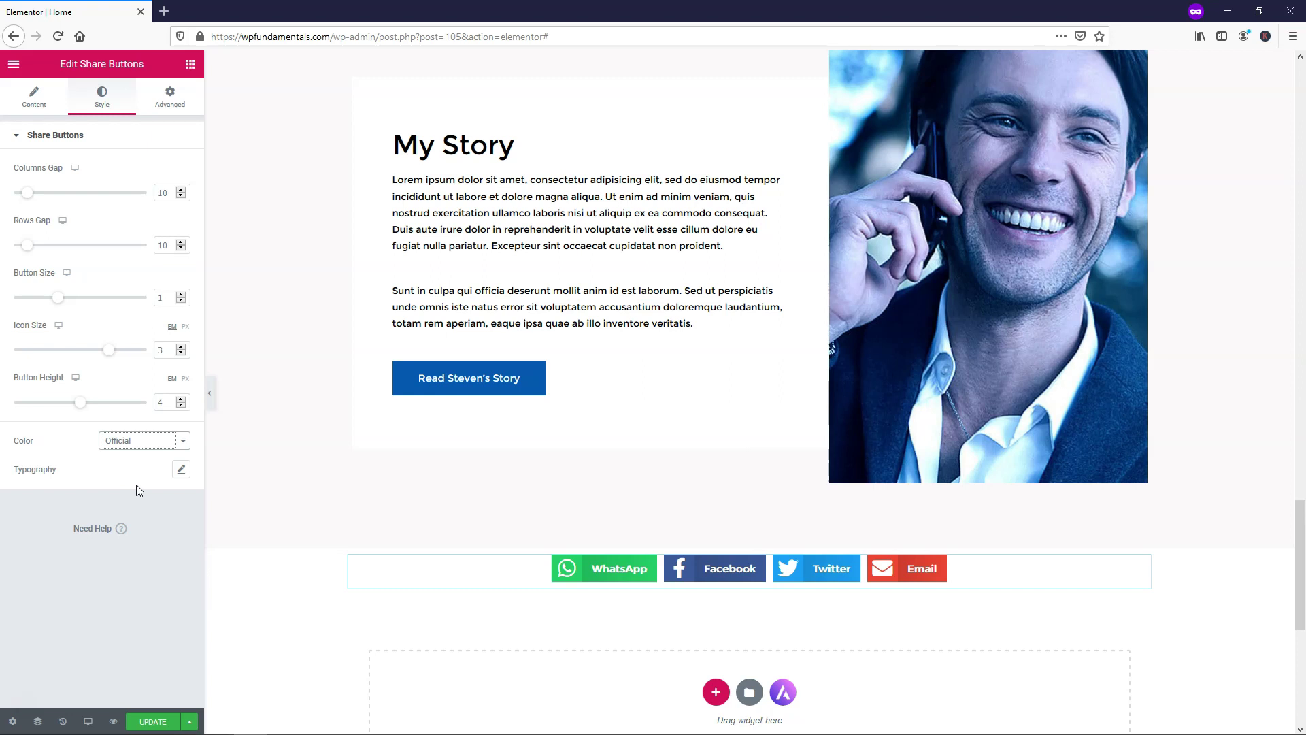
click(181, 469)
click(182, 470)
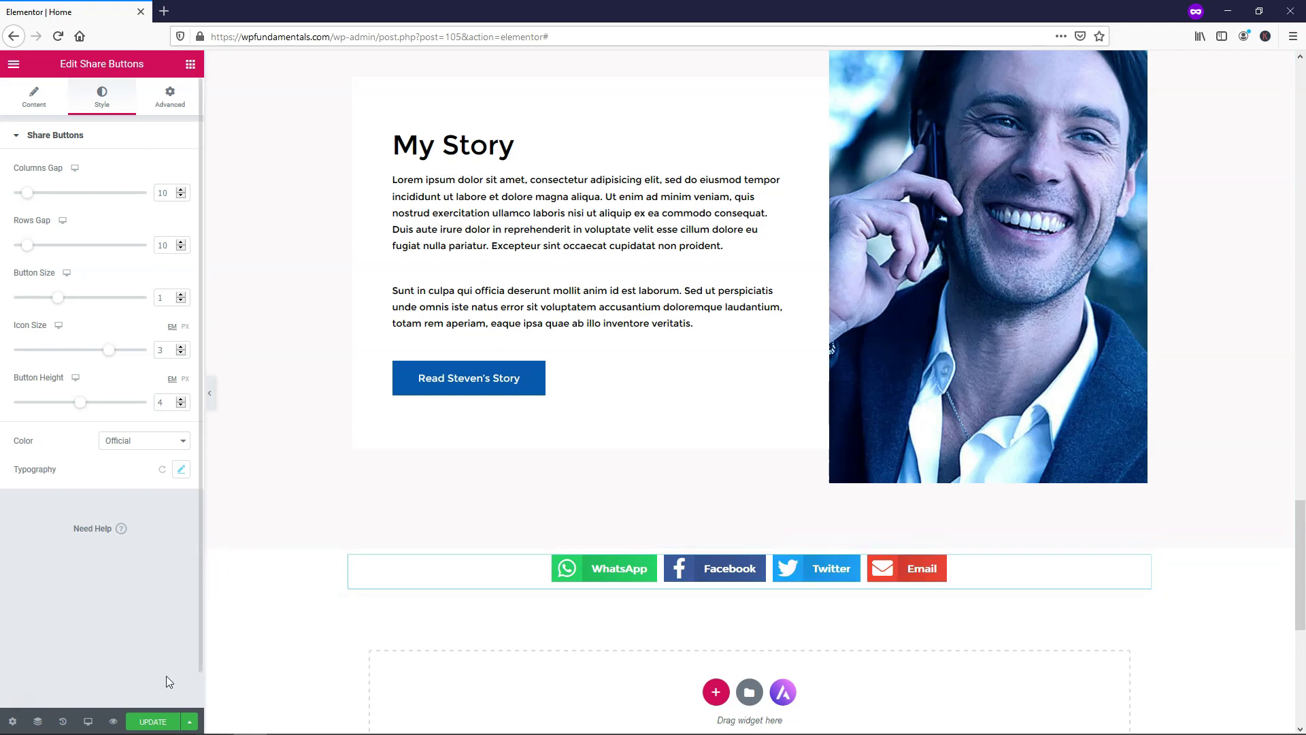
Save the page with the green UPDATE button.
click(163, 721)
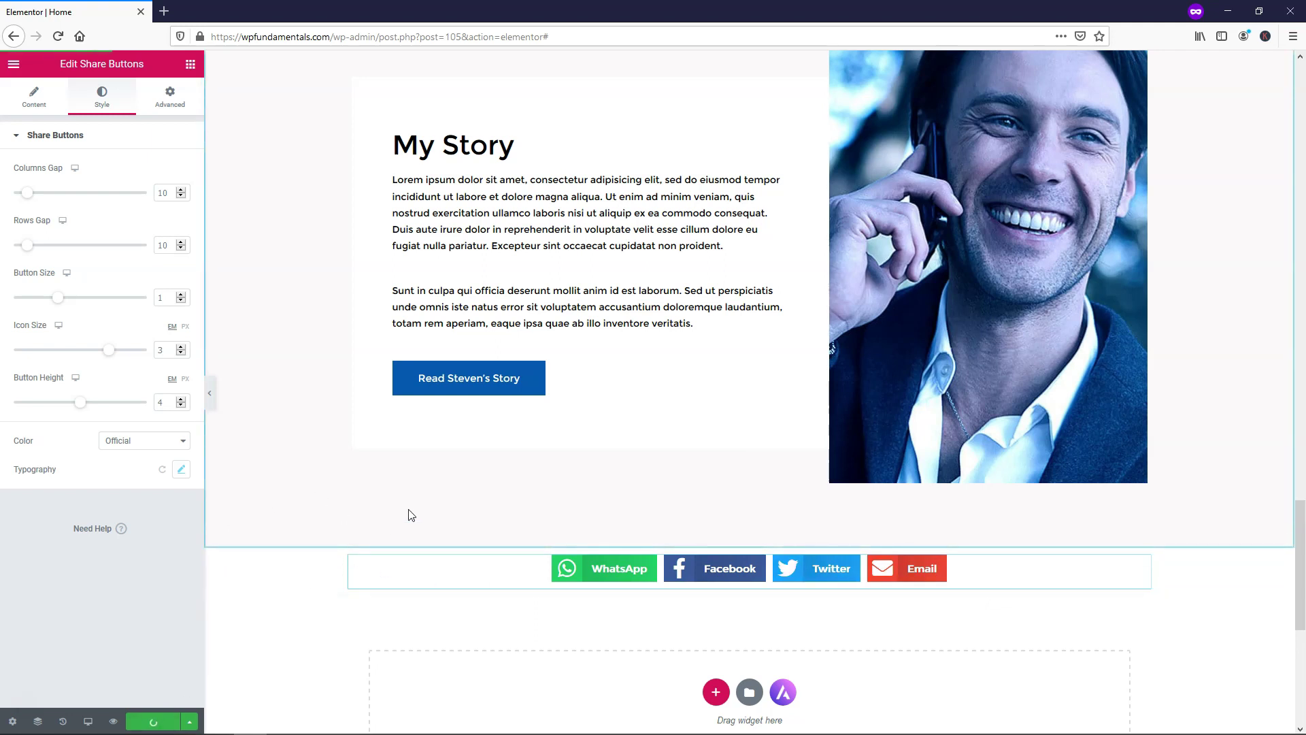